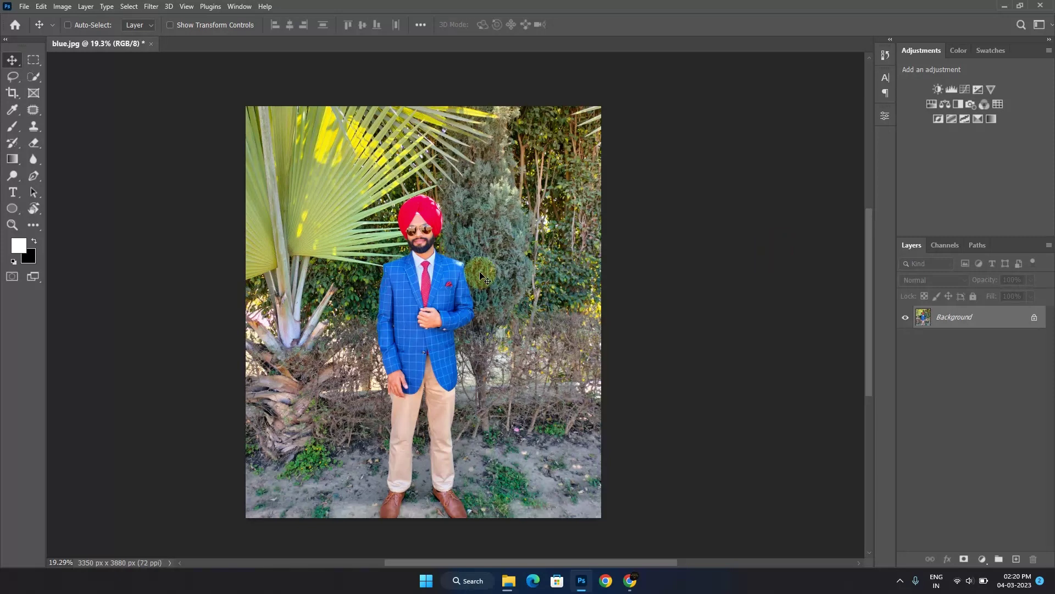
Step: Duplicate the Background layer, keeping the default copy name
right_click(954, 320)
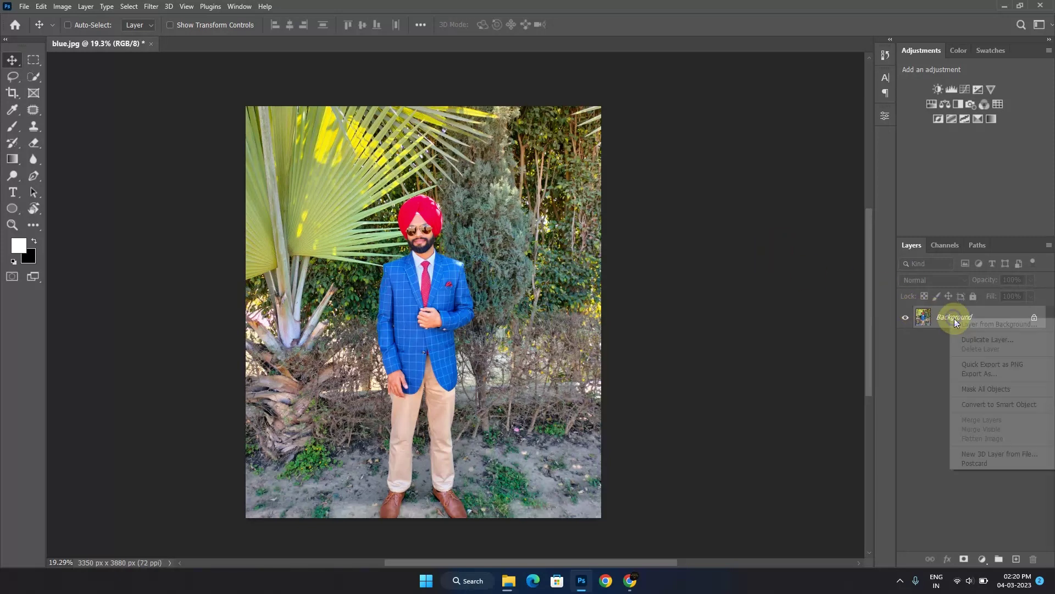
click(959, 337)
key(Return)
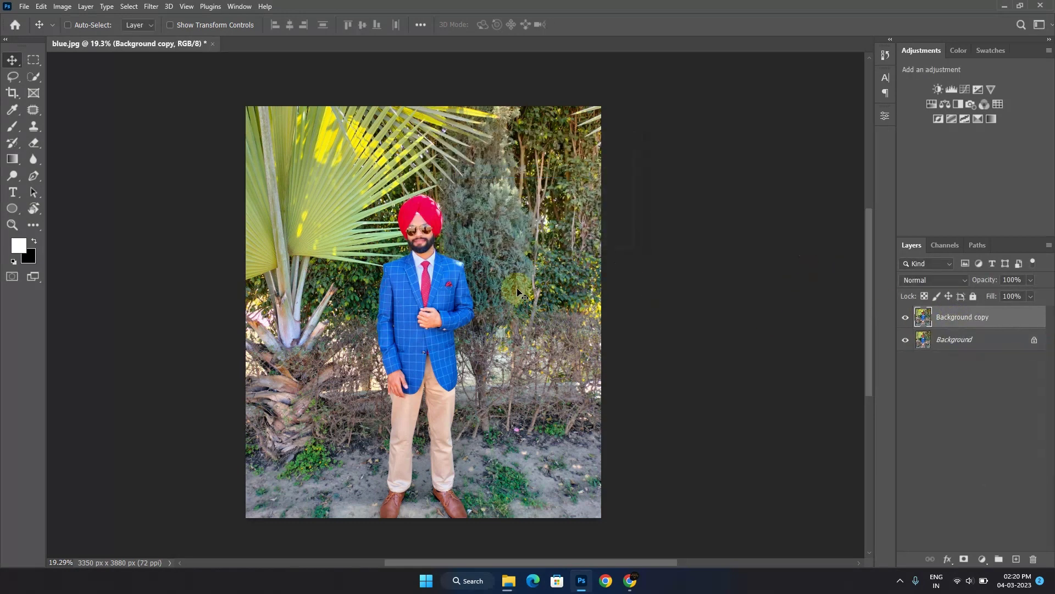
Step: Select the man automatically with Select Subject and turn the selection into a layer mask on the Background copy layer
scroll(484, 278, up, 3)
drag(443, 245, 455, 224)
scroll(345, 251, down, 2)
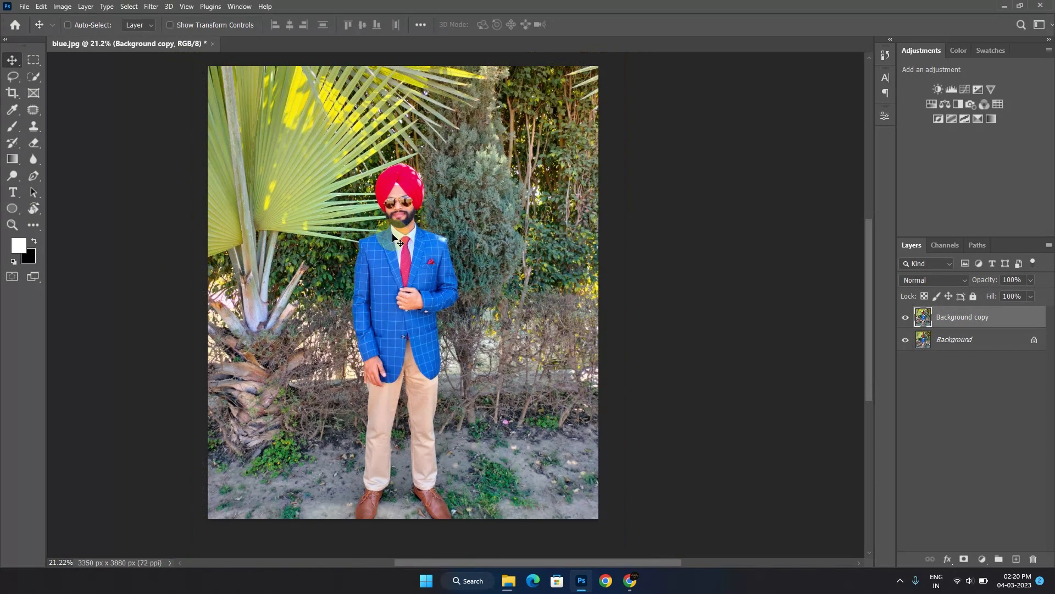
click(34, 77)
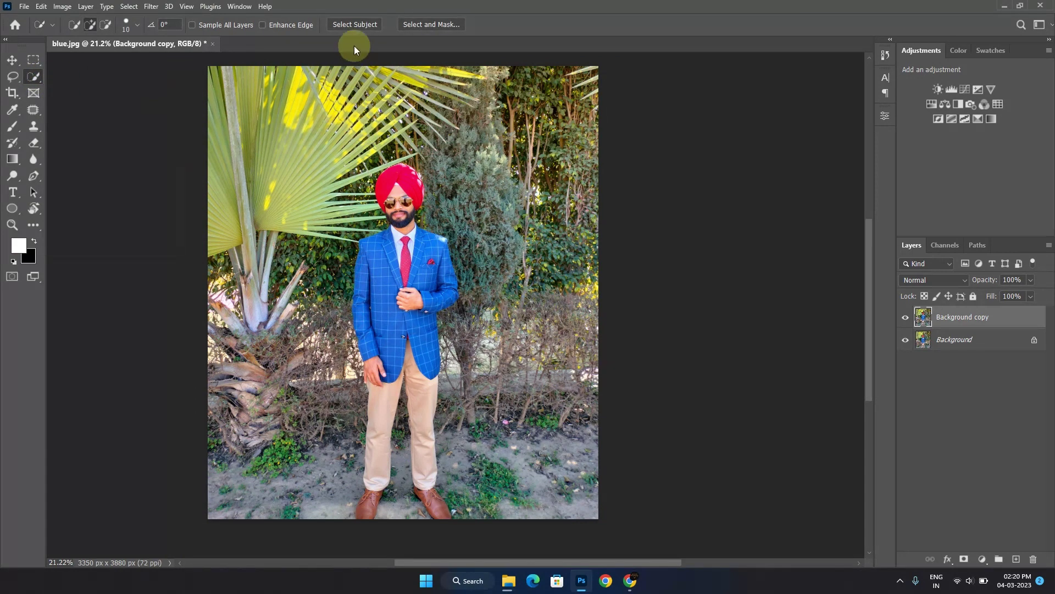
click(357, 26)
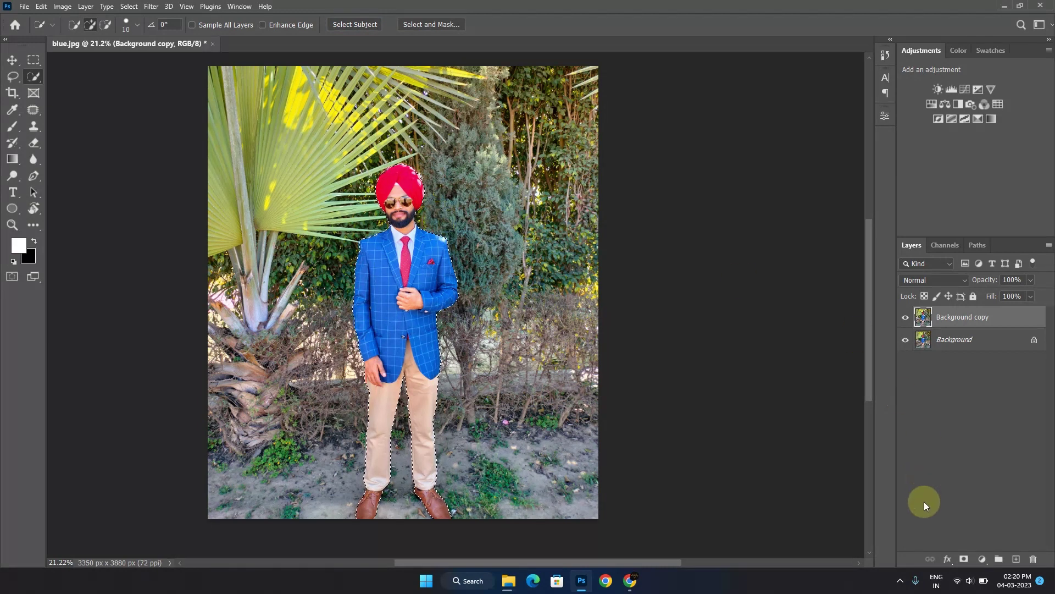
click(965, 559)
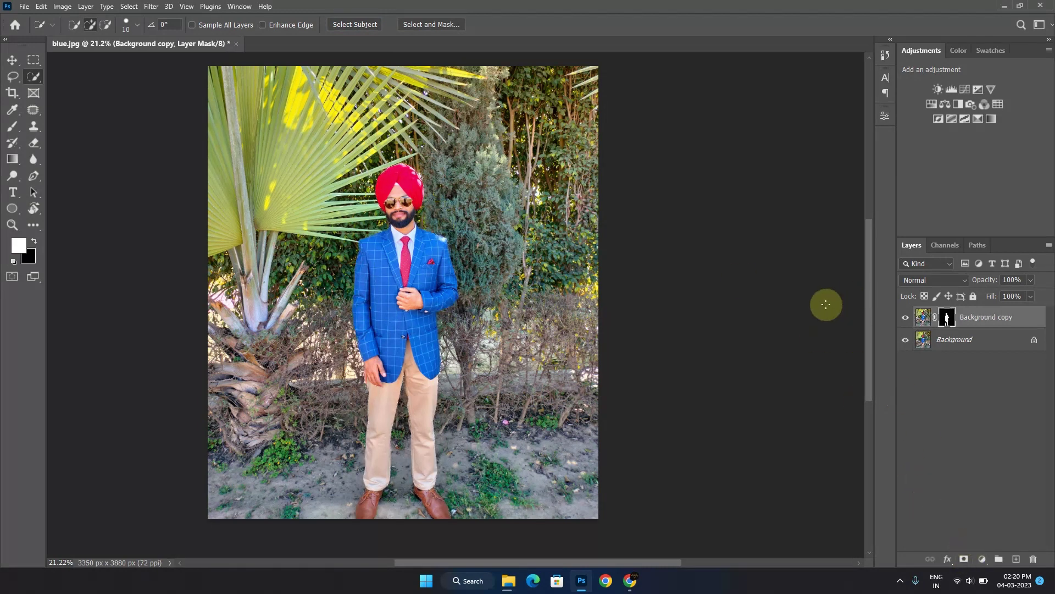
Step: Toggle the original Background layer's visibility to check the masked cutout of the man
click(905, 340)
click(905, 342)
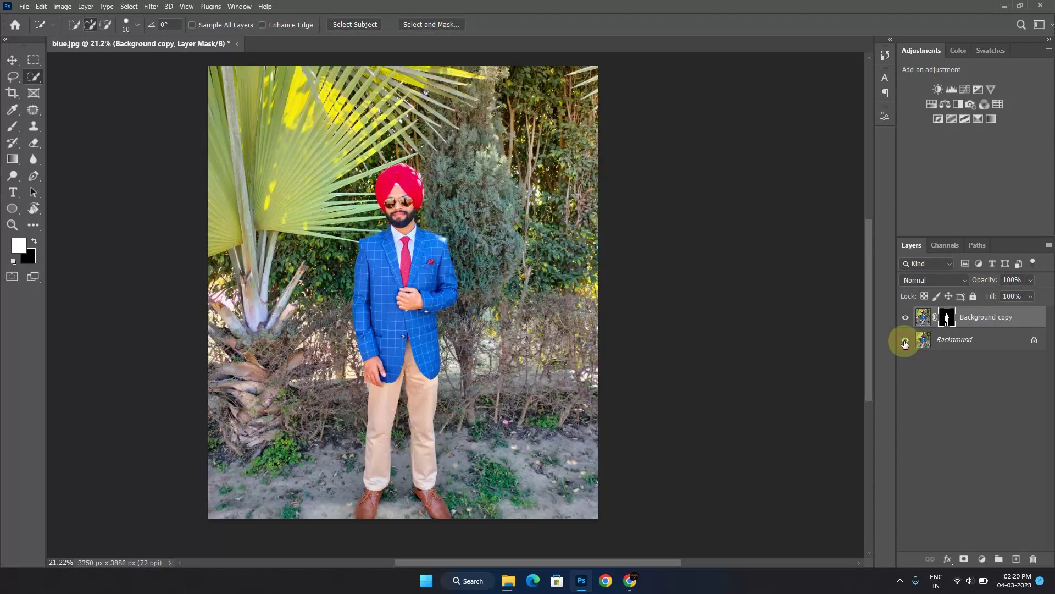
click(906, 342)
click(905, 341)
Step: Target the image rather than the mask of the Background copy layer and open the Camera Raw Filter for it
click(924, 325)
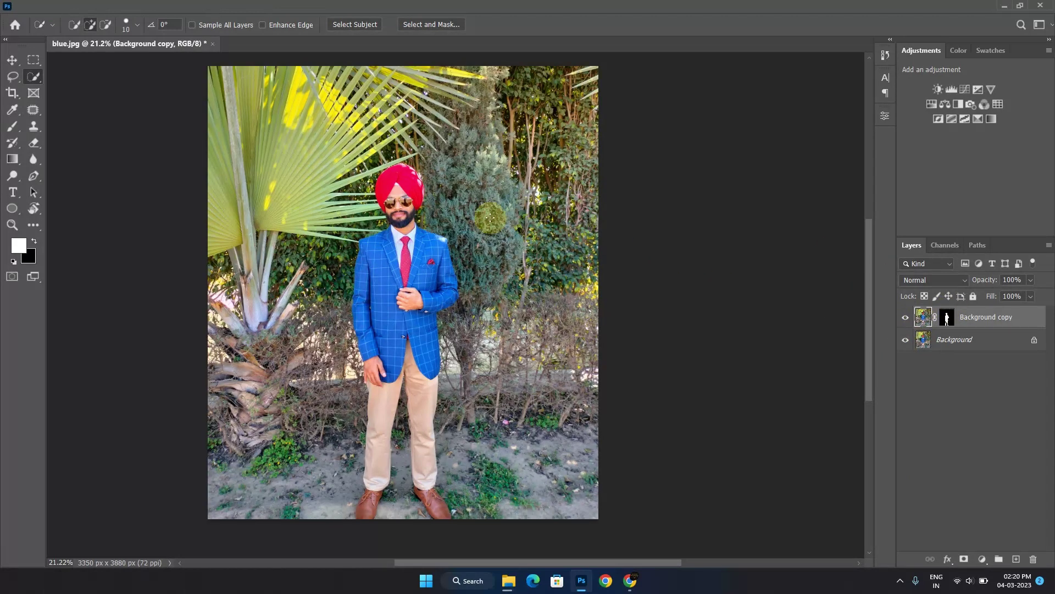
scroll(489, 217, up, 1)
click(24, 62)
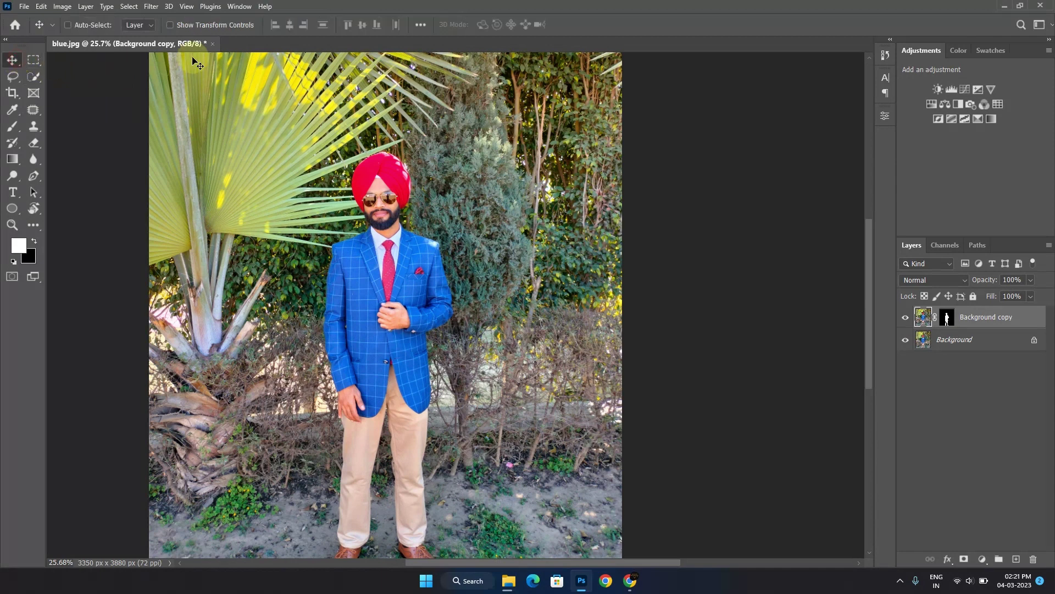
click(151, 6)
click(172, 89)
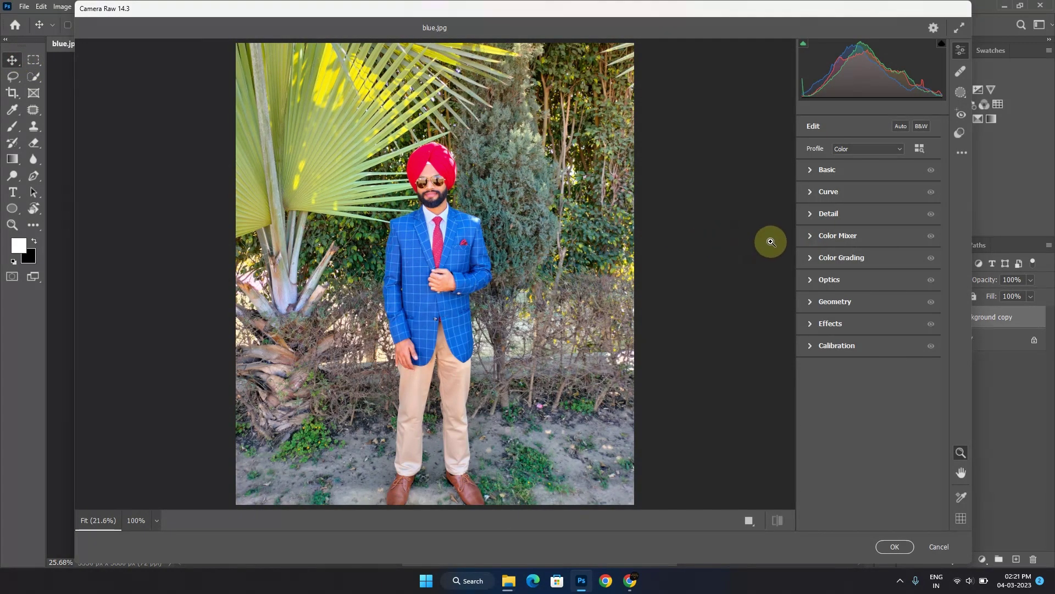
Step: Set the Blues saturation to -100 in the Color Mixer to turn the blue jacket grey
click(811, 236)
click(850, 274)
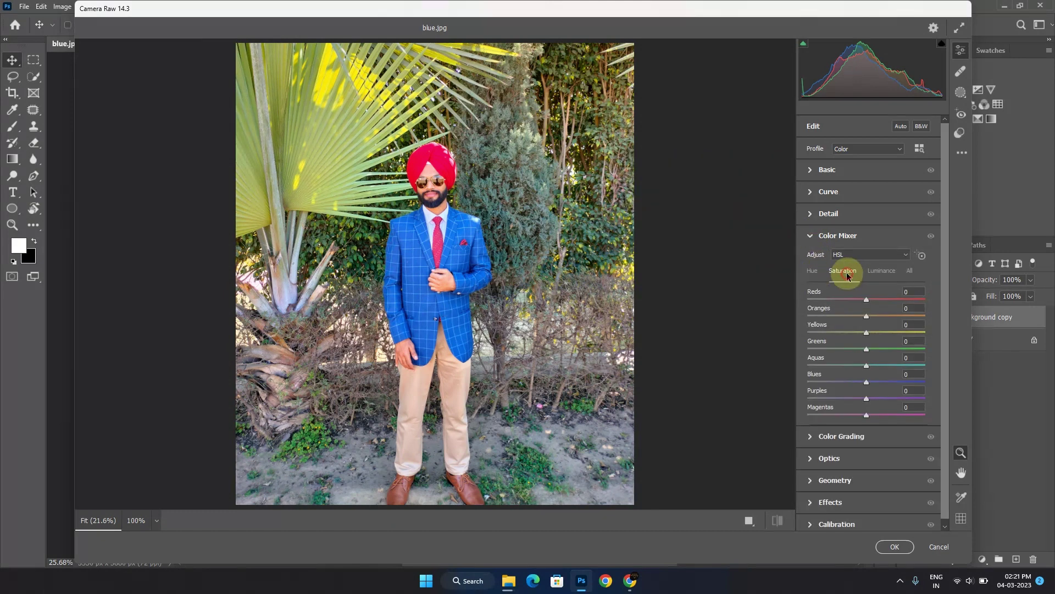
click(813, 275)
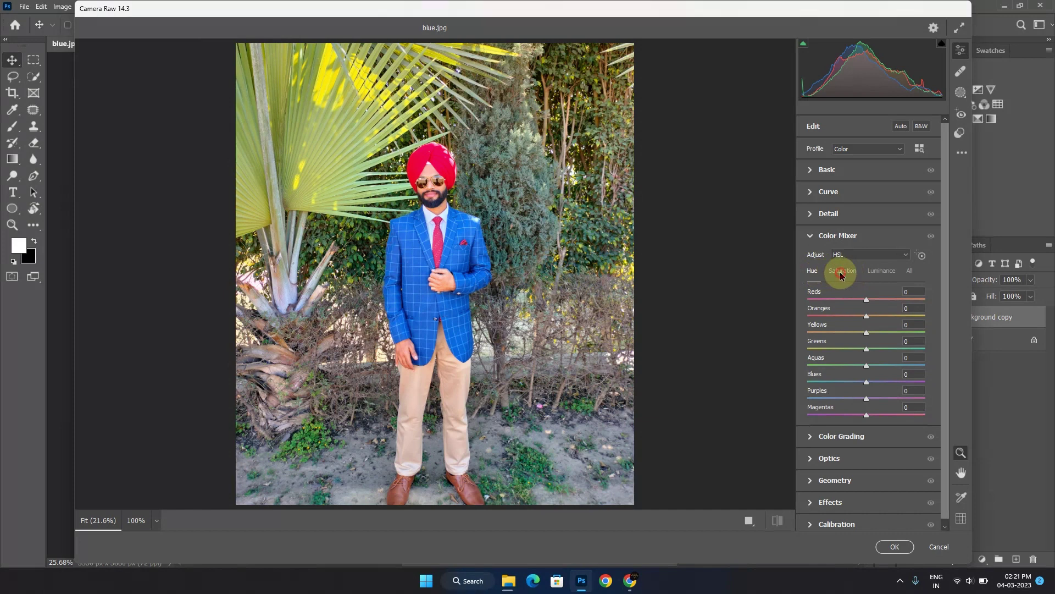
click(840, 276)
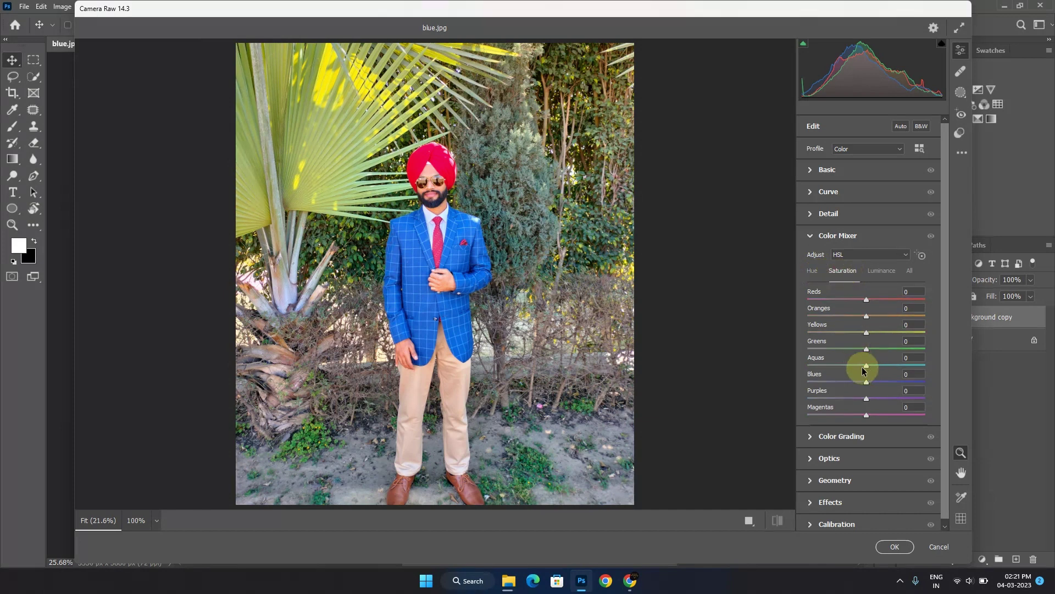
drag(866, 383, 804, 384)
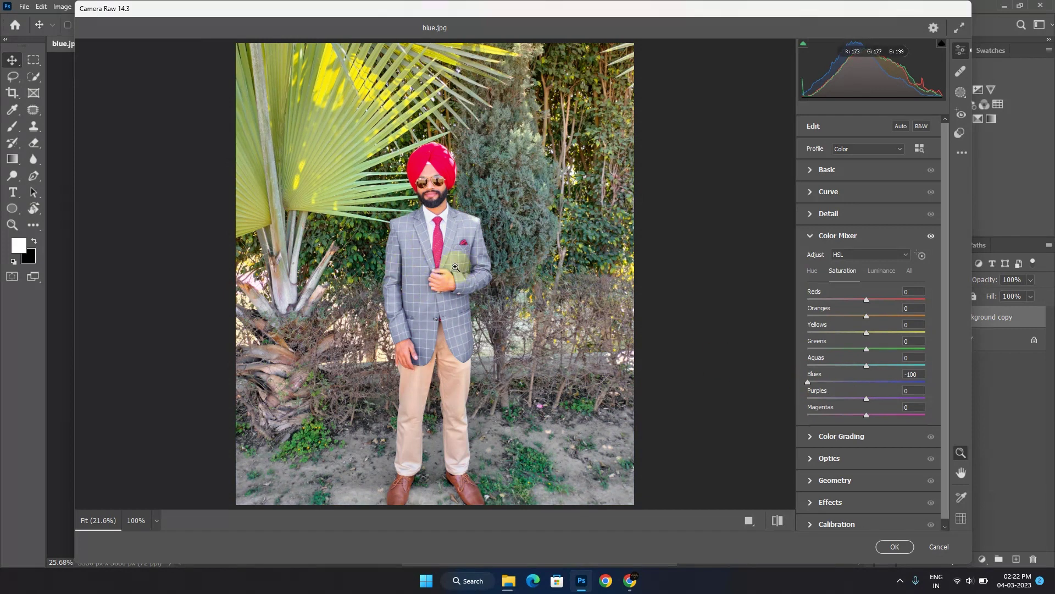
Step: Set the Blues luminance to +29 in the Color Mixer and apply the Camera Raw adjustments
click(882, 272)
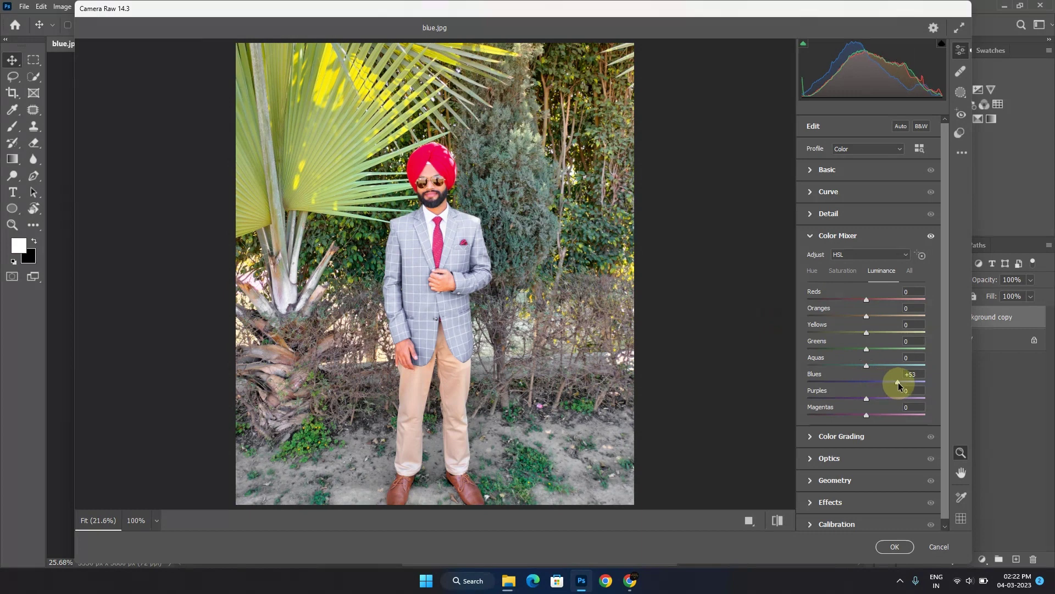
drag(902, 381, 876, 383)
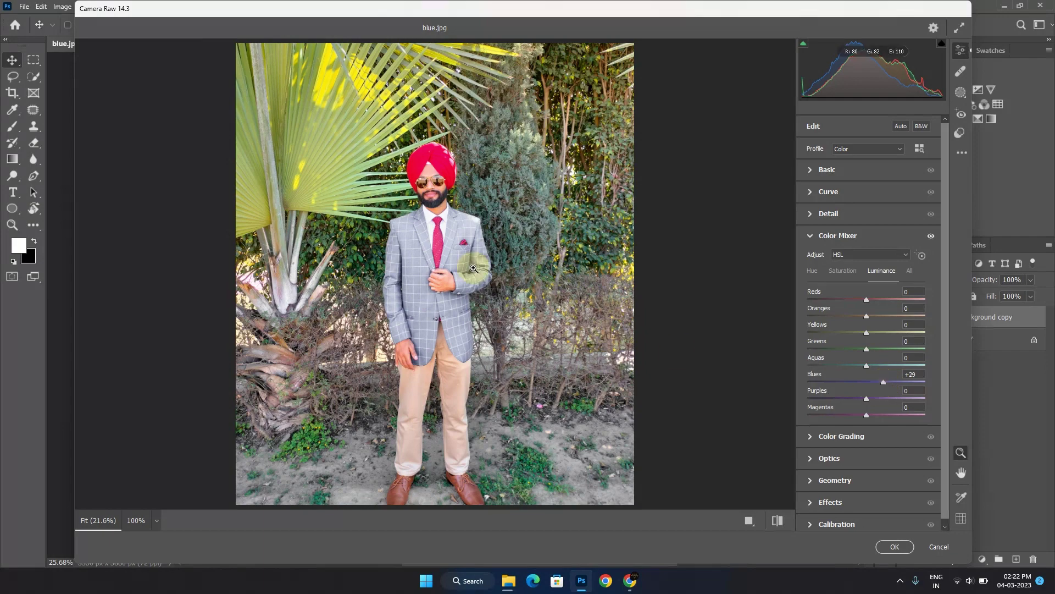
click(894, 547)
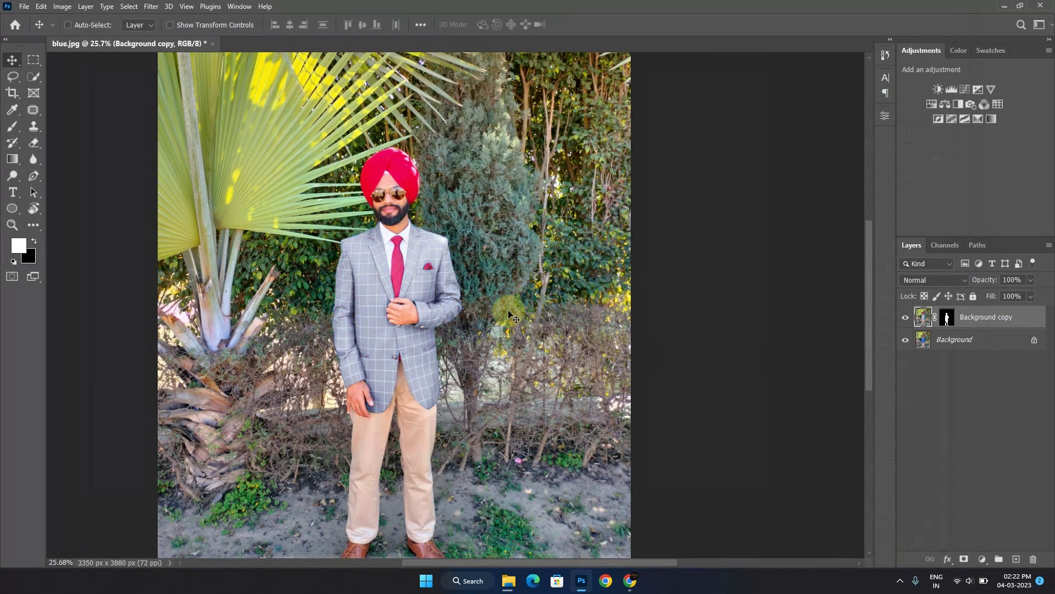
Step: Toggle the Background copy layer's visibility to compare the jacket colour before and after the adjustment
scroll(490, 308, down, 2)
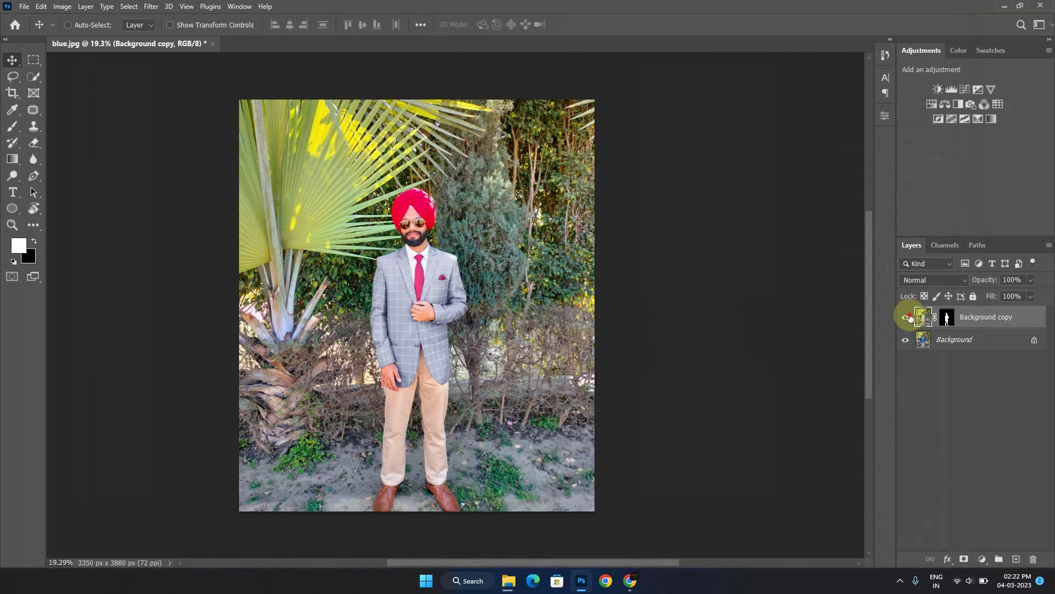
click(907, 317)
click(906, 317)
click(907, 317)
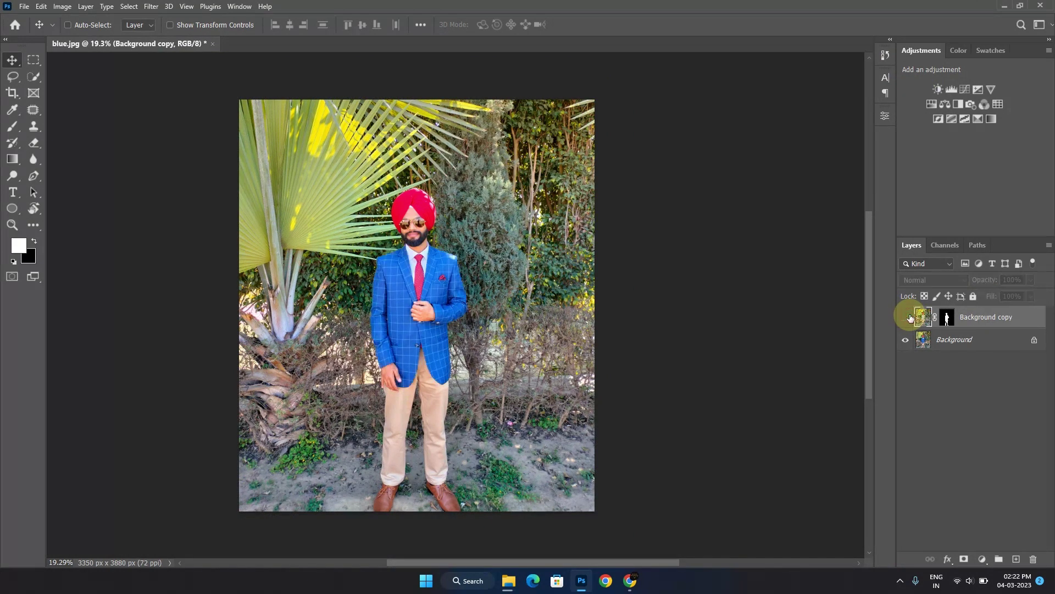
click(906, 317)
scroll(733, 385, down, 1)
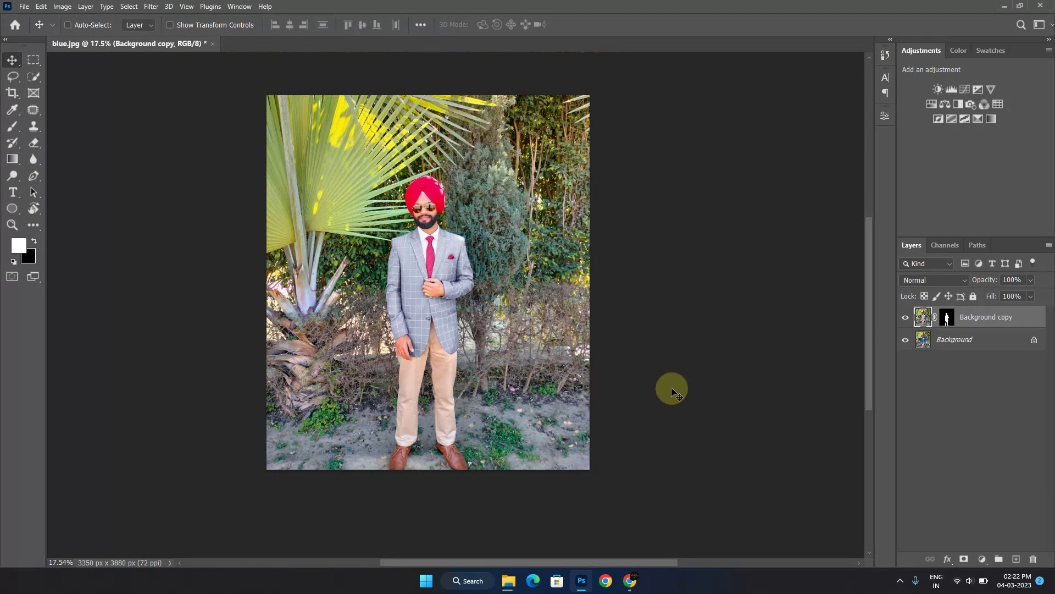
Step: Select both legs of the beige trousers up to the jacket opening with the Quick Selection tool
scroll(615, 398, up, 4)
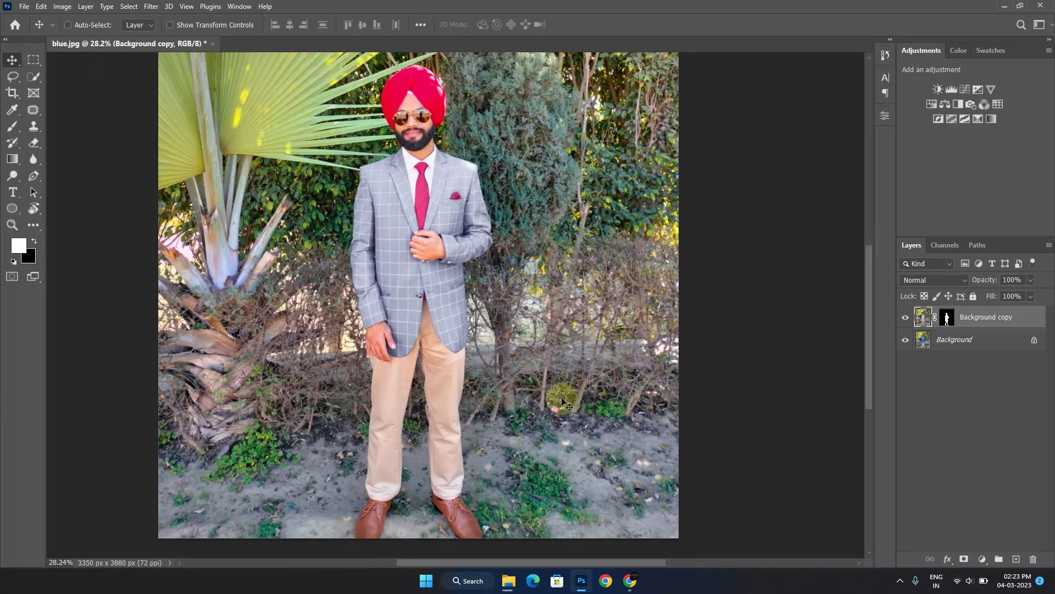
scroll(561, 401, up, 4)
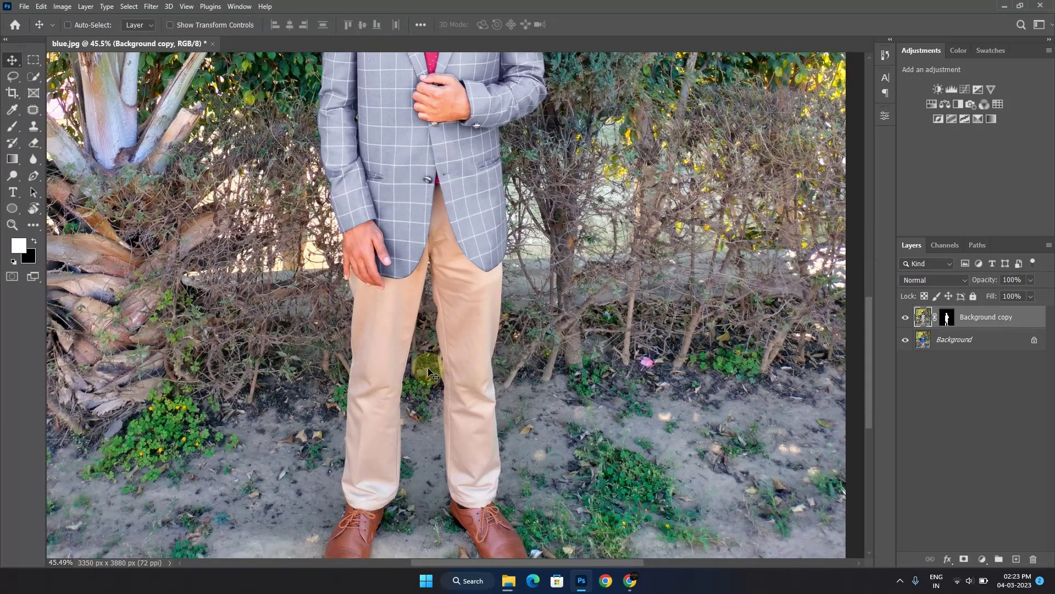
scroll(440, 373, up, 3)
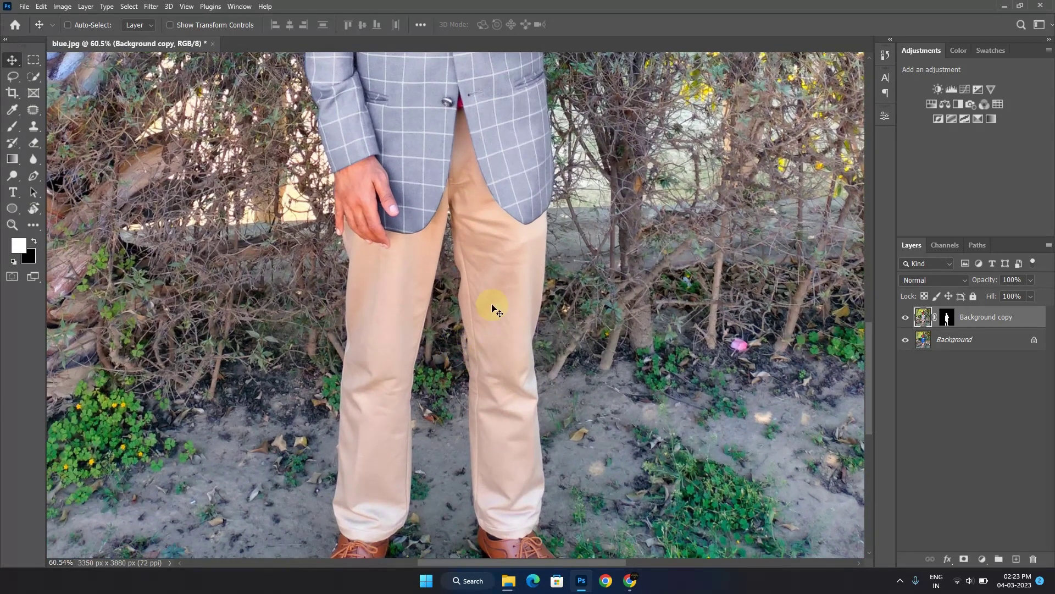
click(33, 75)
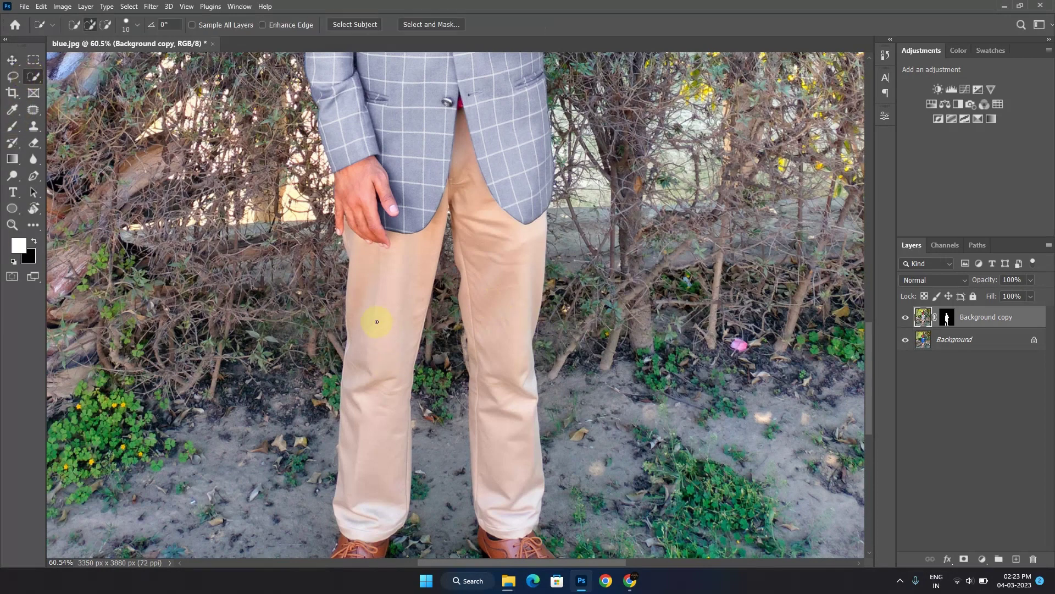
mouse_move(377, 318)
mouse_down()
mouse_move(390, 279)
mouse_move(387, 366)
mouse_up()
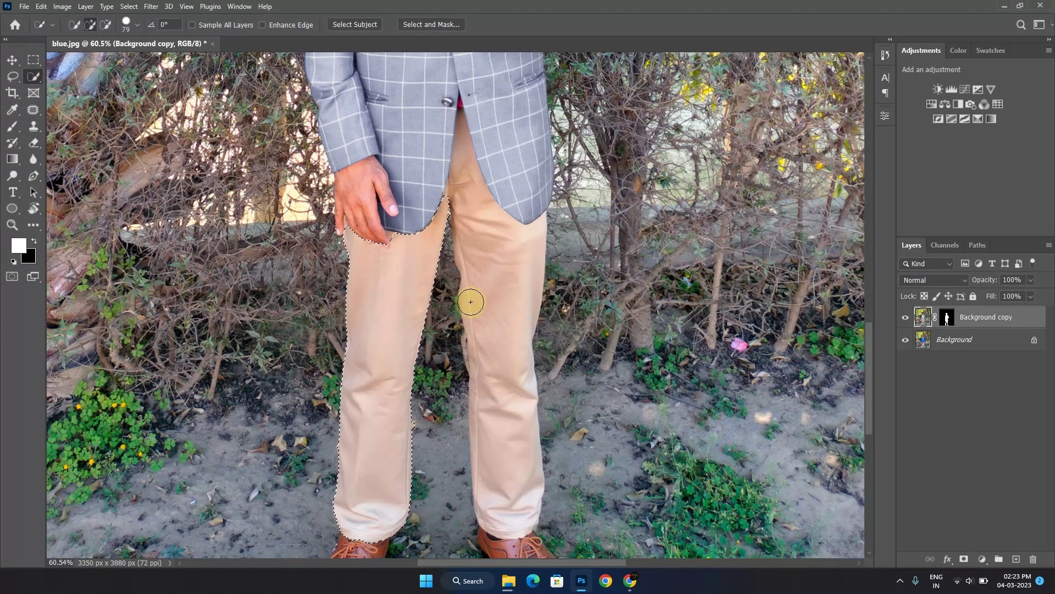
mouse_move(470, 302)
mouse_down()
mouse_move(501, 336)
mouse_move(503, 391)
mouse_move(455, 183)
mouse_up()
scroll(464, 185, up, 8)
scroll(464, 126, up, 3)
drag(445, 141, 464, 287)
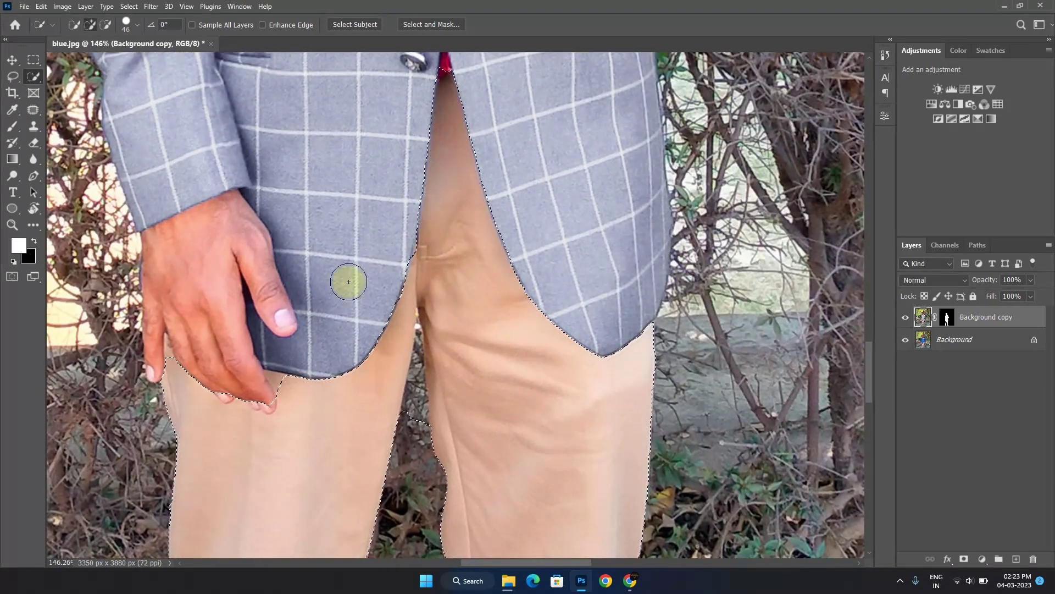
Step: Subtract the strip of background along the inner edge of the trouser leg from the selection, using a smaller brush
scroll(171, 385, down, 3)
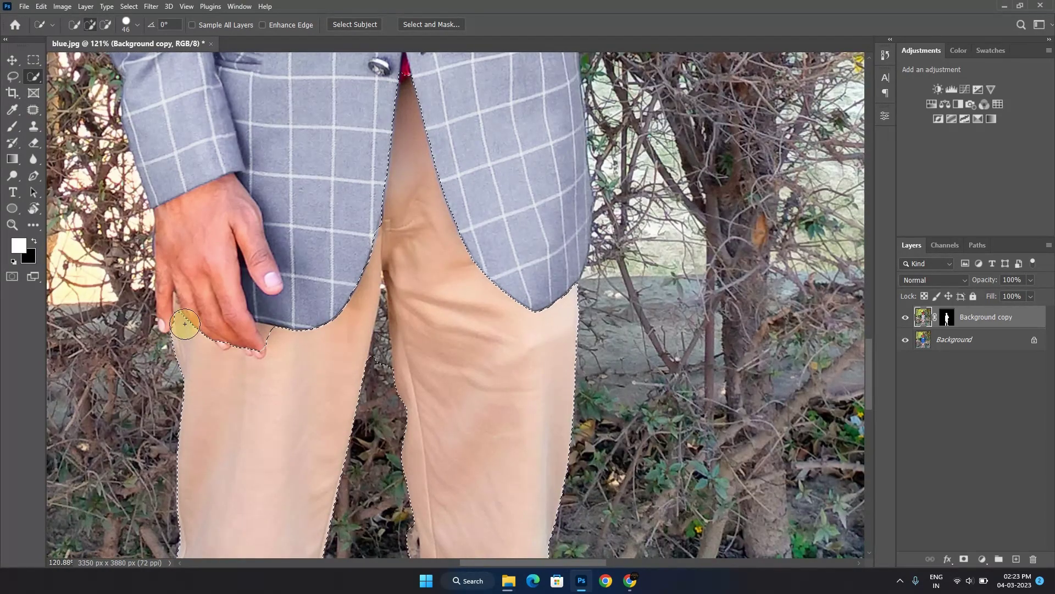
scroll(185, 323, down, 3)
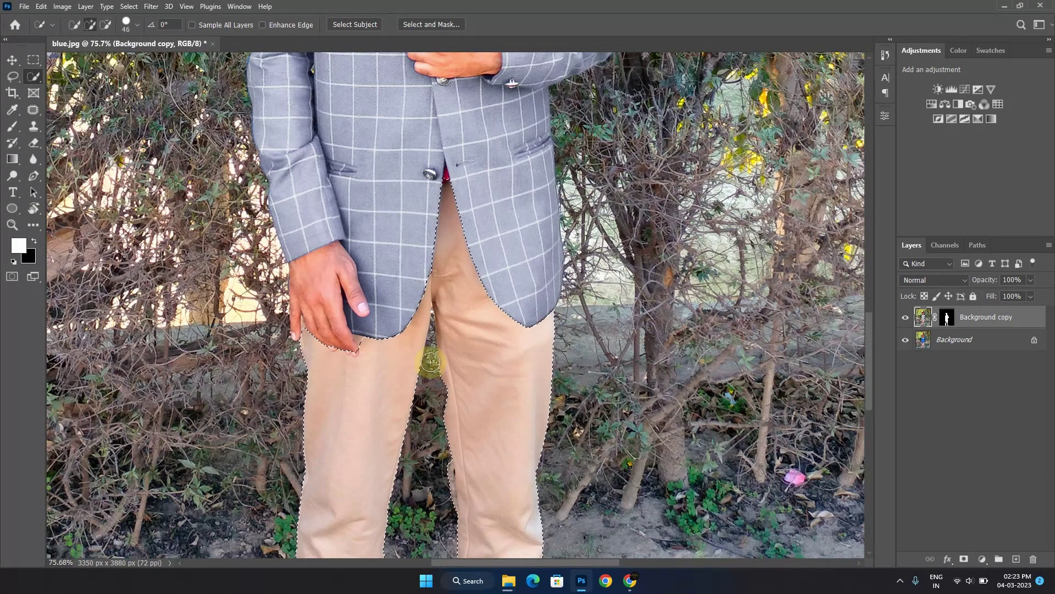
scroll(431, 362, down, 3)
scroll(459, 358, up, 5)
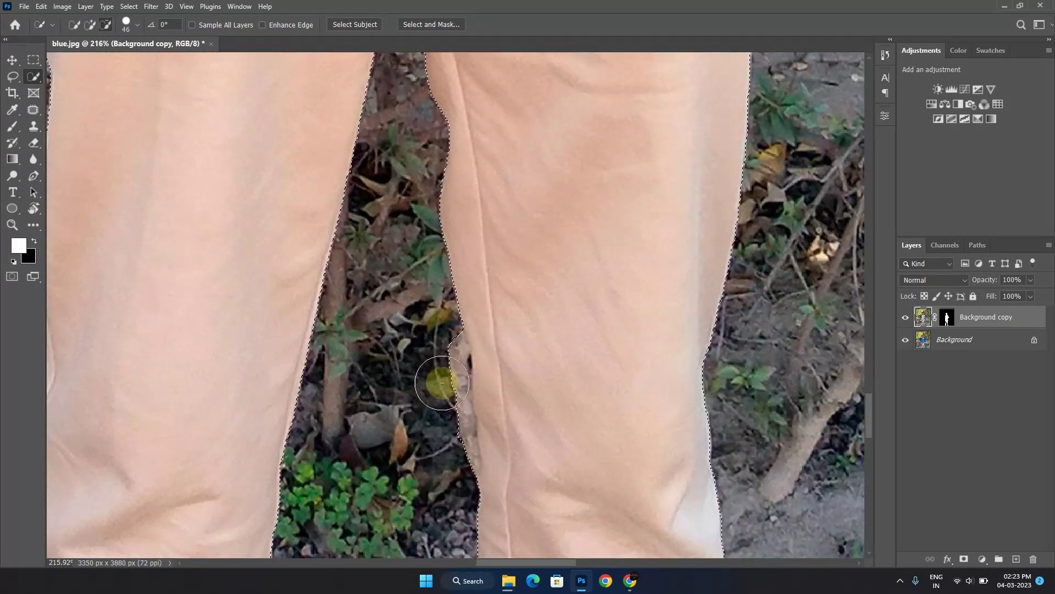
key(bracketleft)
drag(436, 358, 454, 443)
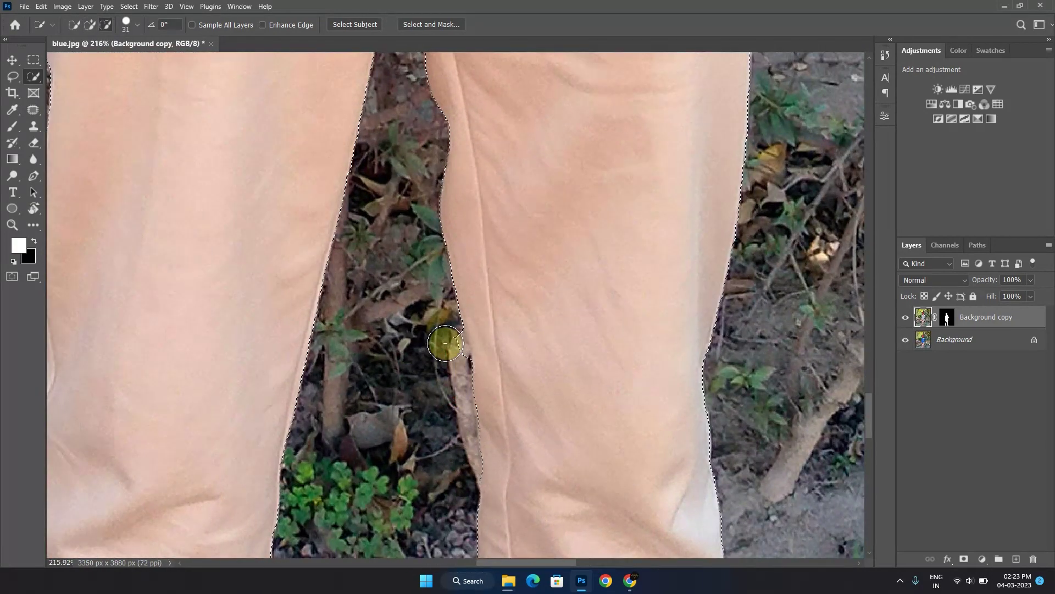
Step: Add the sliver of trousers between the little finger and the rest of the hand to the selection with the Lasso tool
scroll(447, 364, down, 2)
scroll(427, 369, up, 4)
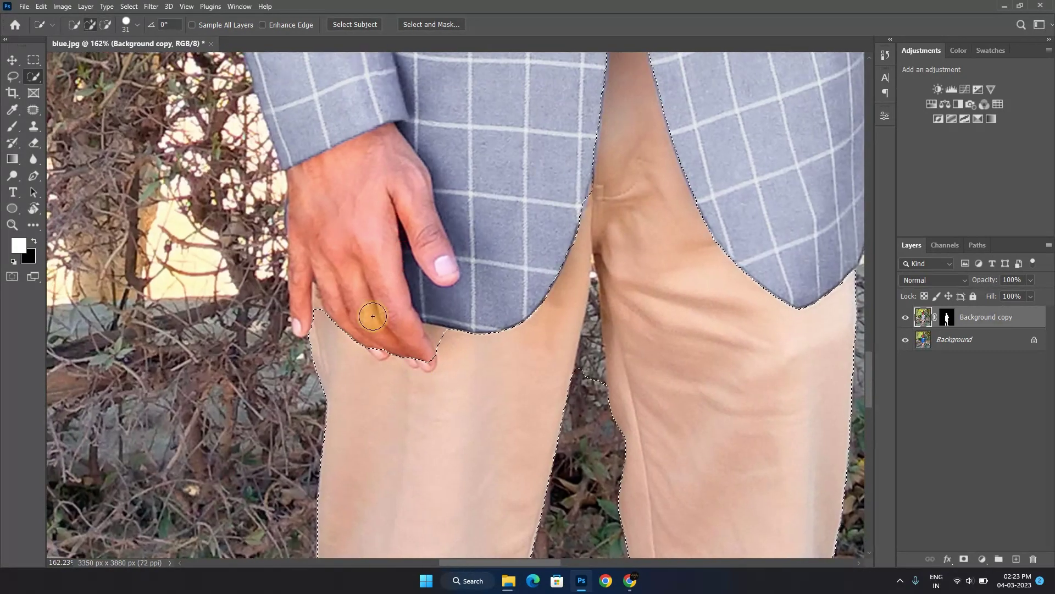
scroll(372, 316, up, 3)
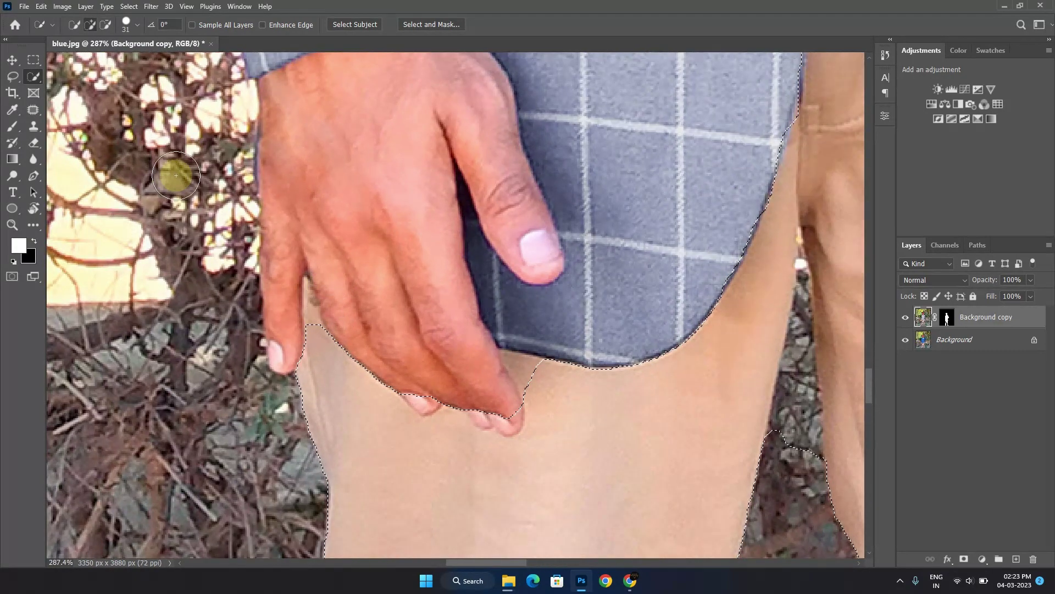
click(14, 77)
scroll(325, 330, up, 2)
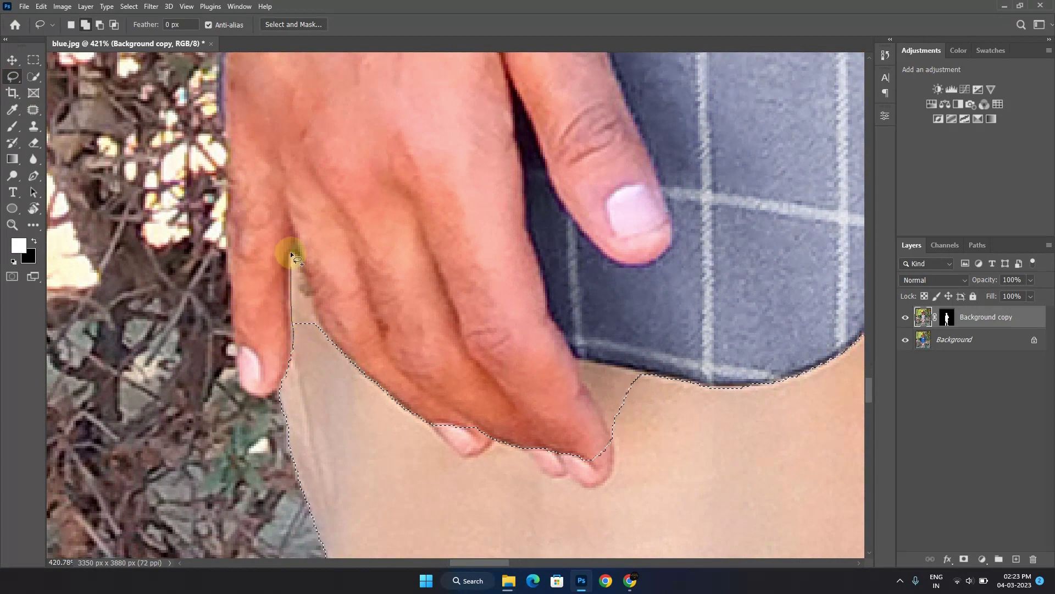
mouse_move(317, 323)
mouse_down()
mouse_move(321, 372)
mouse_move(420, 407)
mouse_move(396, 376)
mouse_move(424, 394)
mouse_move(450, 380)
mouse_move(421, 351)
mouse_move(443, 375)
mouse_up()
Step: Subtract the fingertips from the trouser selection and add the trouser patch between the index finger and the jacket hem
drag(465, 373, 486, 400)
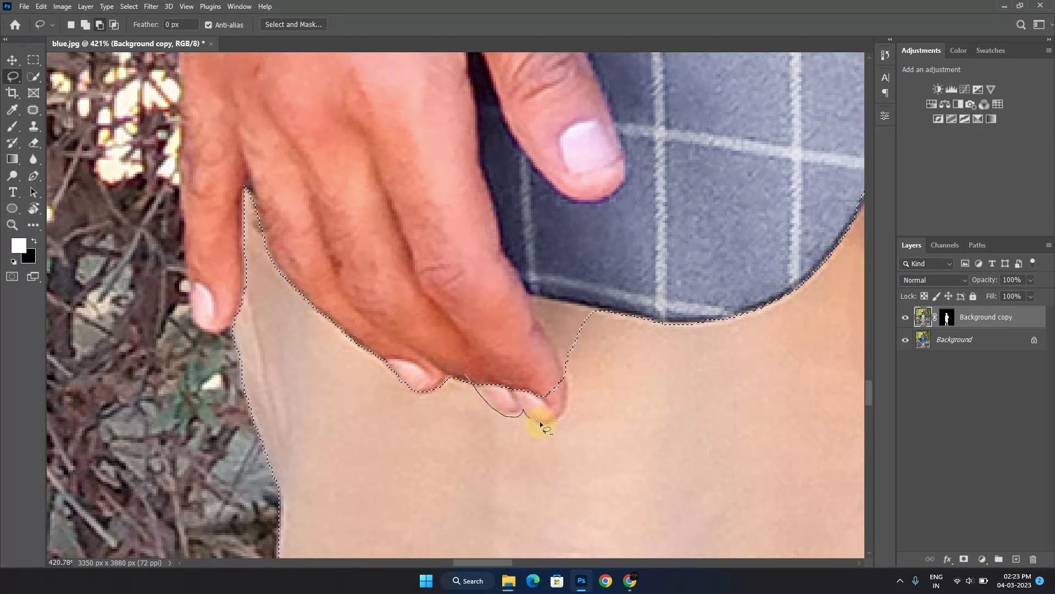
mouse_move(536, 351)
mouse_down()
mouse_move(490, 344)
mouse_move(477, 372)
mouse_up()
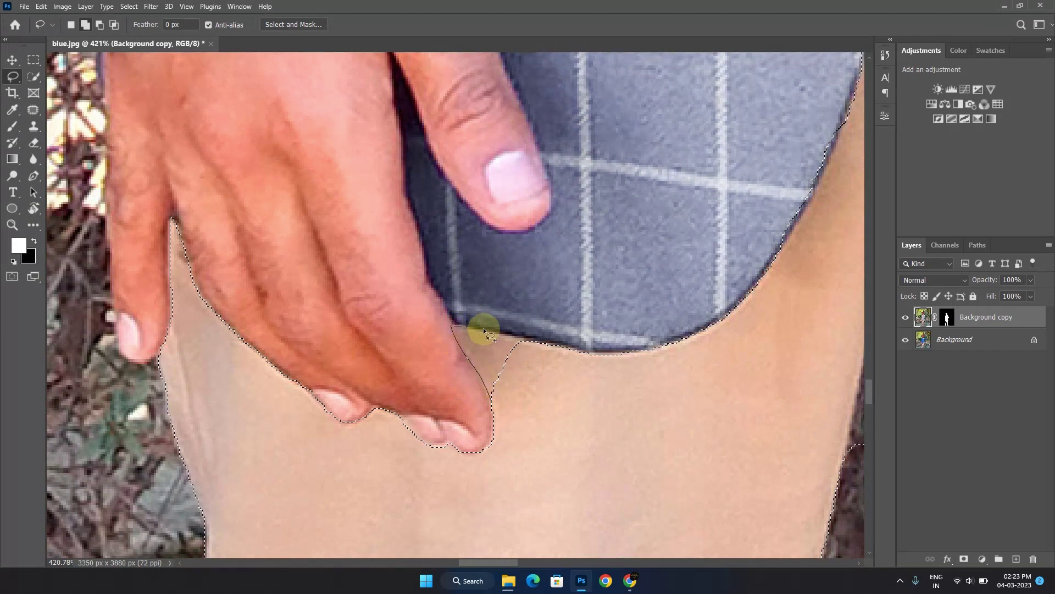
drag(484, 330, 555, 366)
Step: Subtract the remaining background in the narrow gap between the legs below the crotch from the selection with the Lasso tool
scroll(515, 415, down, 5)
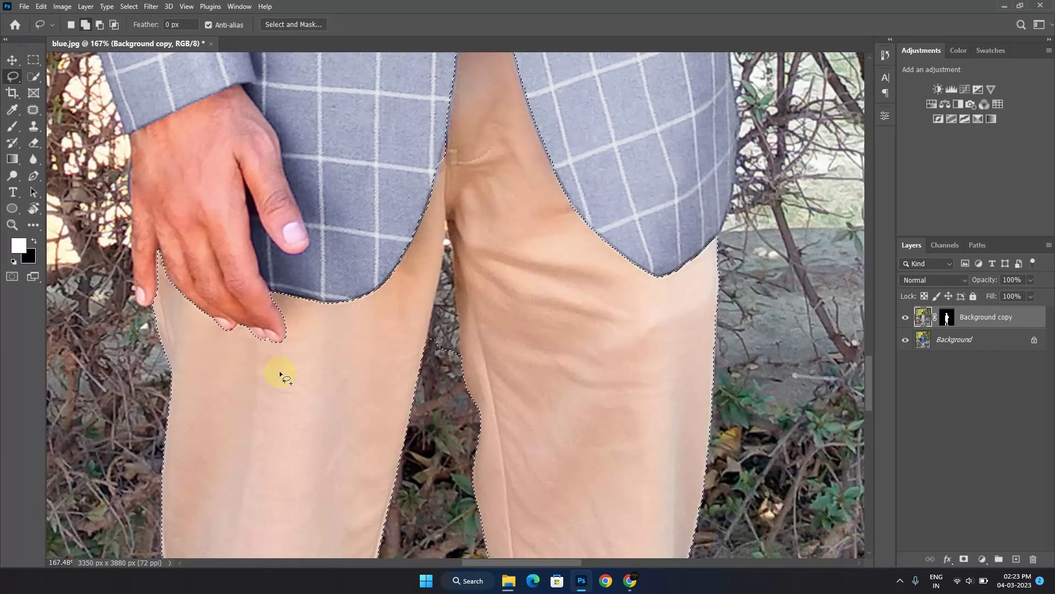
scroll(279, 370, down, 1)
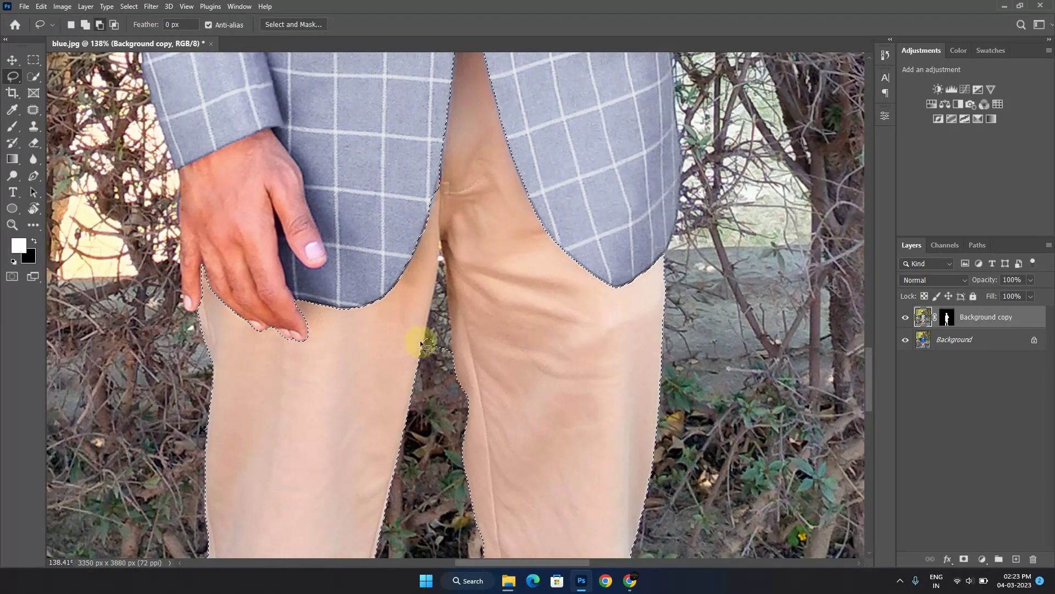
scroll(438, 277, down, 1)
scroll(437, 276, up, 4)
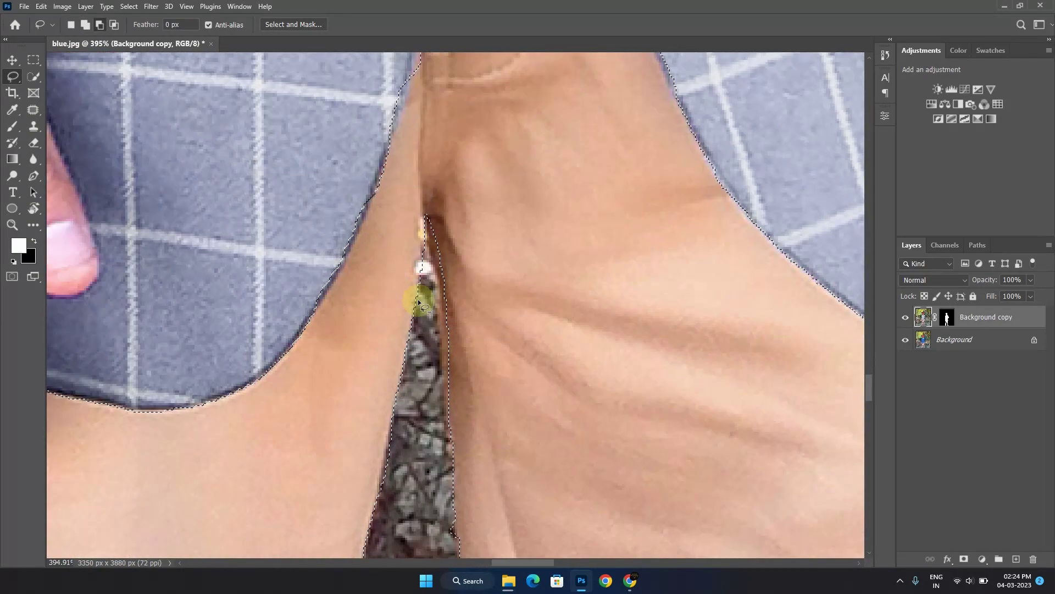
scroll(432, 297, down, 2)
scroll(431, 314, up, 3)
scroll(457, 374, down, 3)
drag(450, 461, 424, 372)
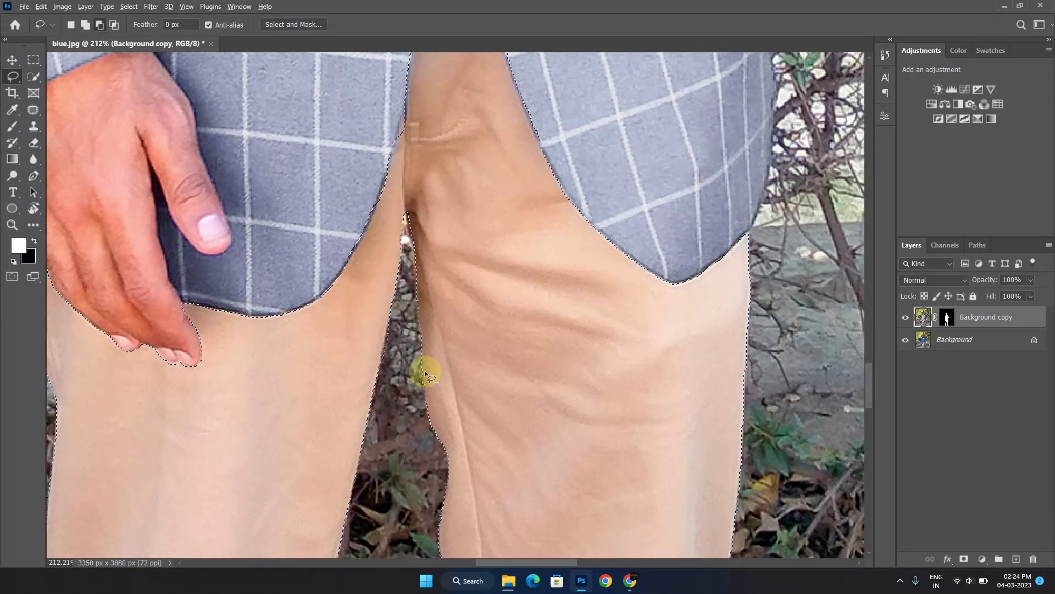
drag(446, 495, 422, 324)
scroll(422, 325, down, 3)
drag(479, 495, 517, 426)
scroll(370, 388, up, 2)
drag(370, 389, 349, 448)
scroll(349, 447, down, 2)
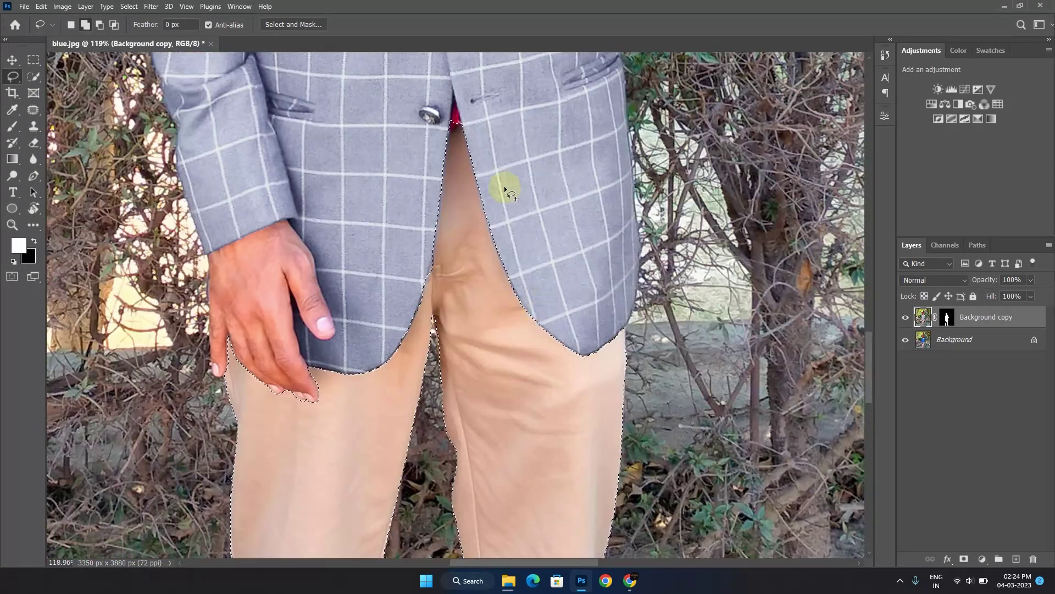
Step: Refine the edge of the trouser selection along the jacket opening below the button with the Lasso tool
scroll(451, 124, up, 5)
scroll(461, 215, down, 2)
scroll(391, 416, down, 2)
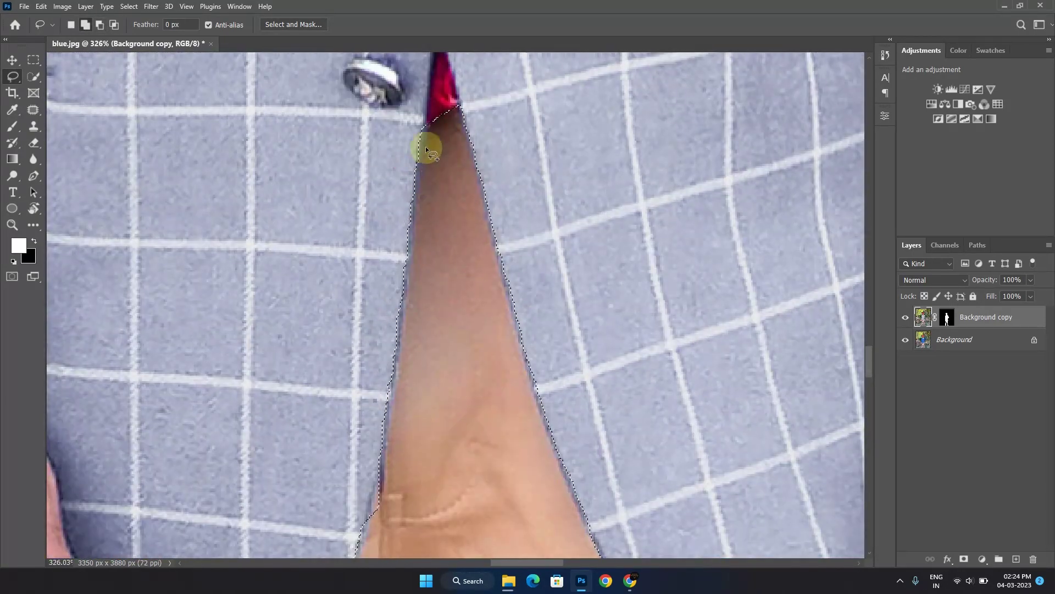
drag(425, 126, 400, 328)
scroll(324, 271, down, 5)
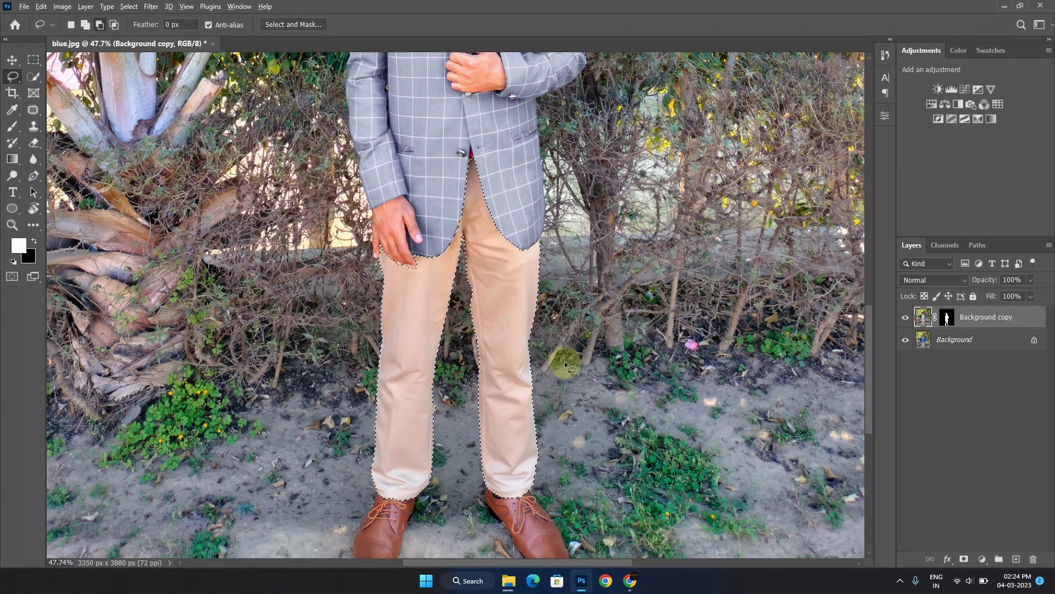
Step: Add a Hue/Saturation adjustment layer masked to the selected trousers and set its saturation to -100
click(931, 105)
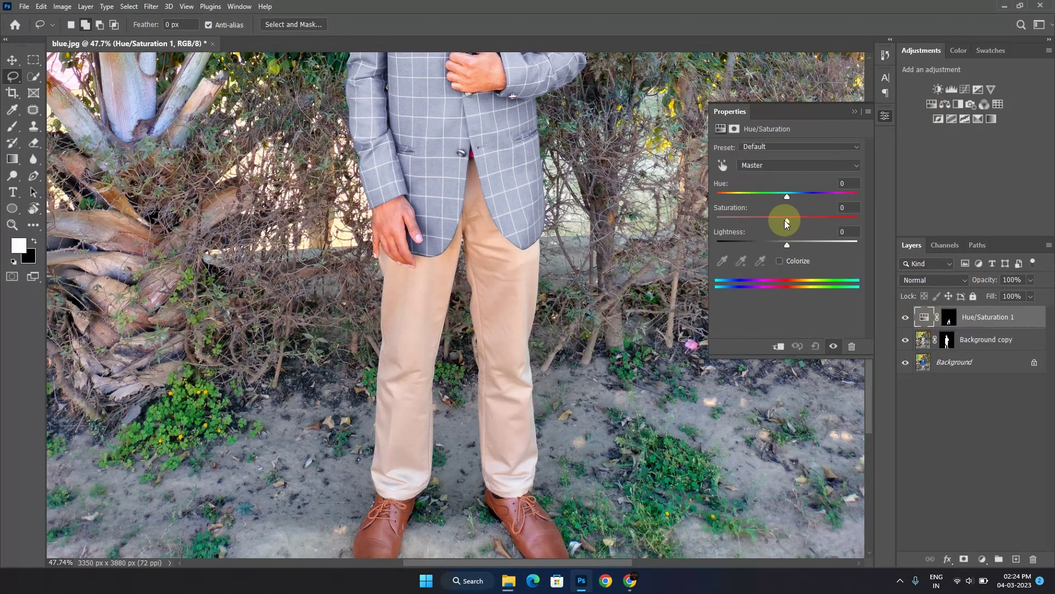
drag(784, 219, 702, 224)
scroll(483, 236, down, 5)
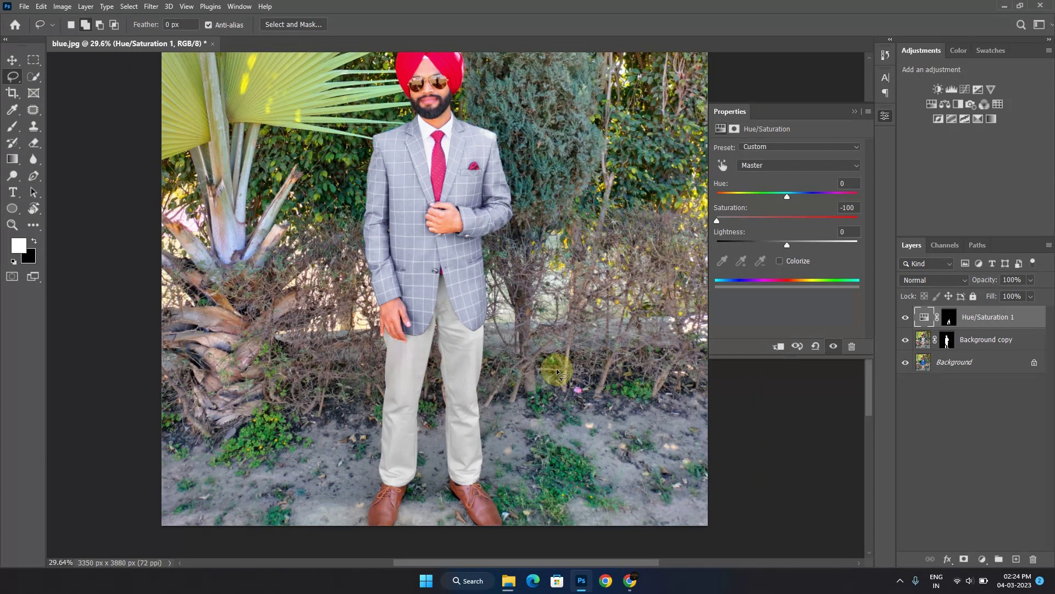
scroll(555, 365, up, 1)
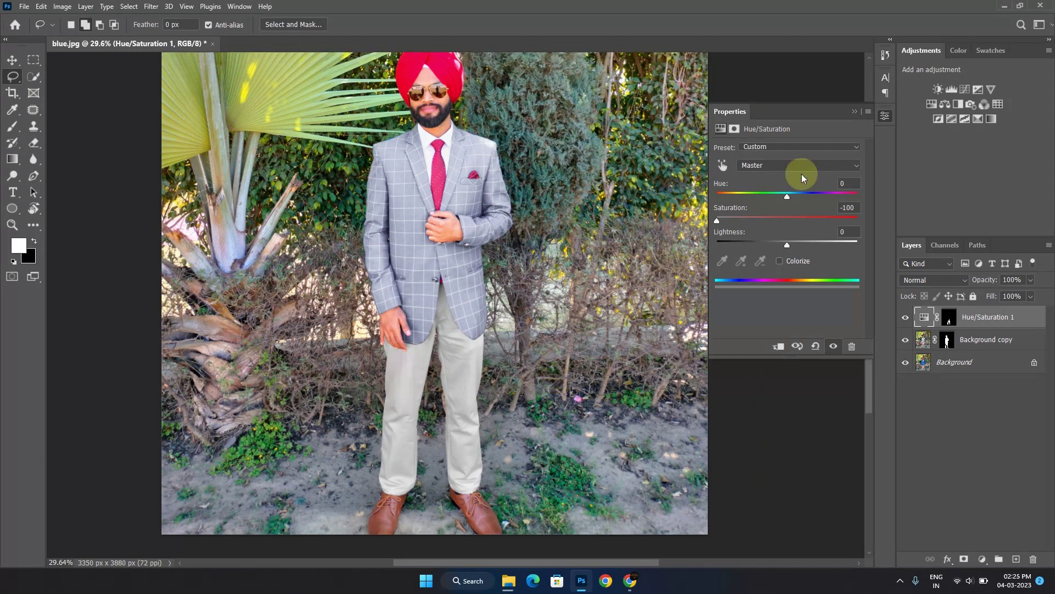
Step: Add a Curves adjustment layer and replace its mask with a copy of the Hue/Saturation layer's trouser mask
click(965, 91)
click(949, 339)
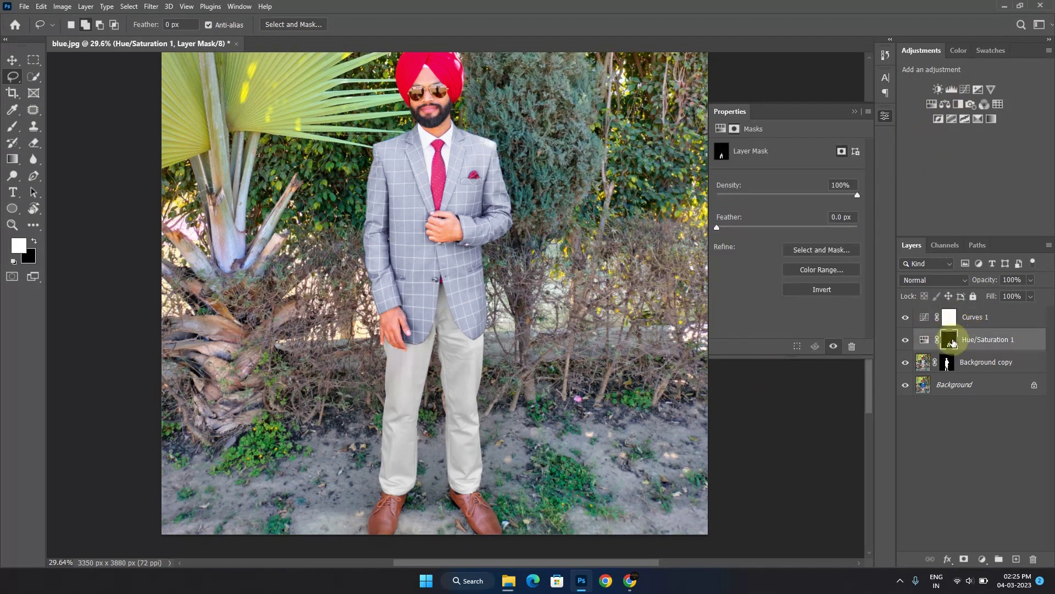
drag(953, 345, 952, 323)
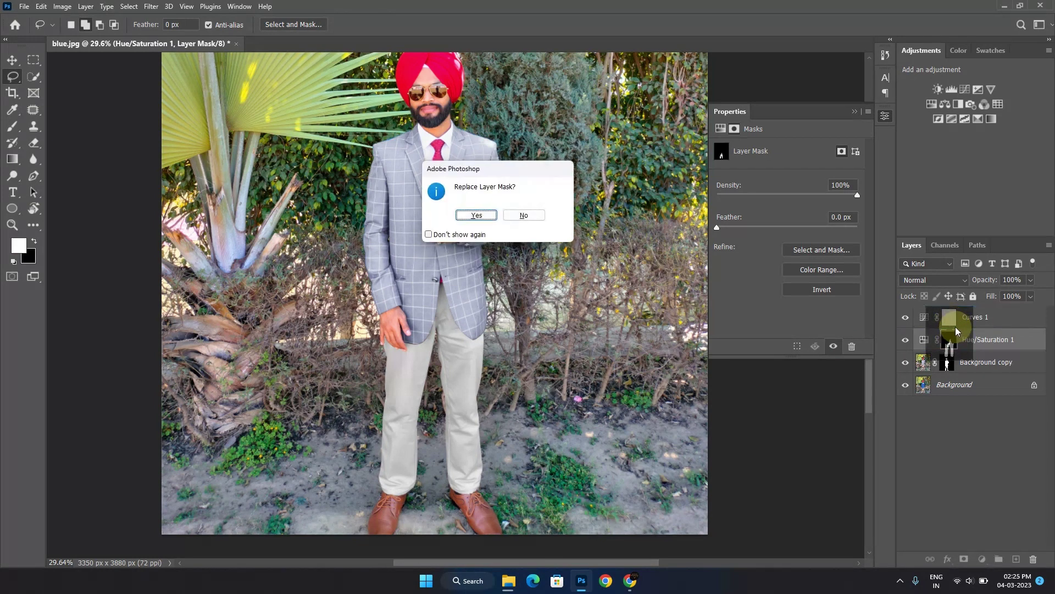
click(477, 215)
click(923, 317)
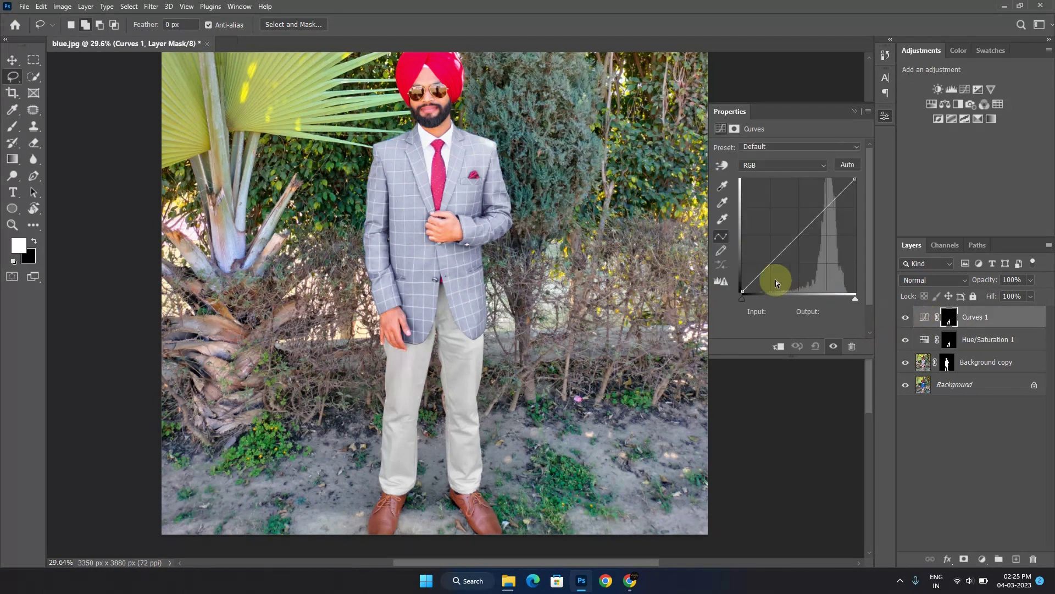
Step: Darken the trousers to near black by lowering the curve's white end point and moving its black point to input 141, output 0
click(743, 292)
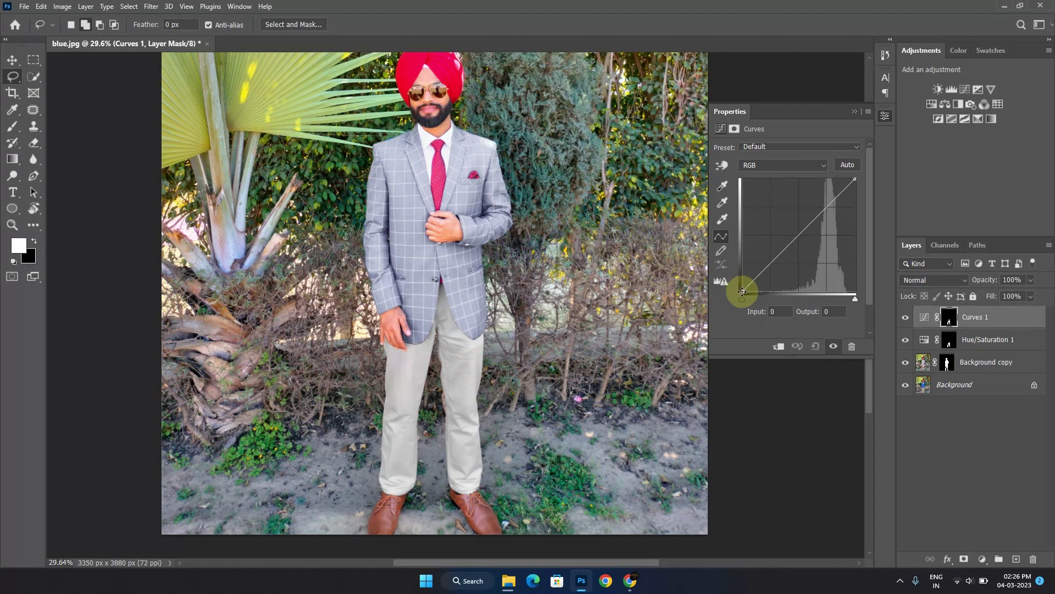
drag(743, 291, 773, 297)
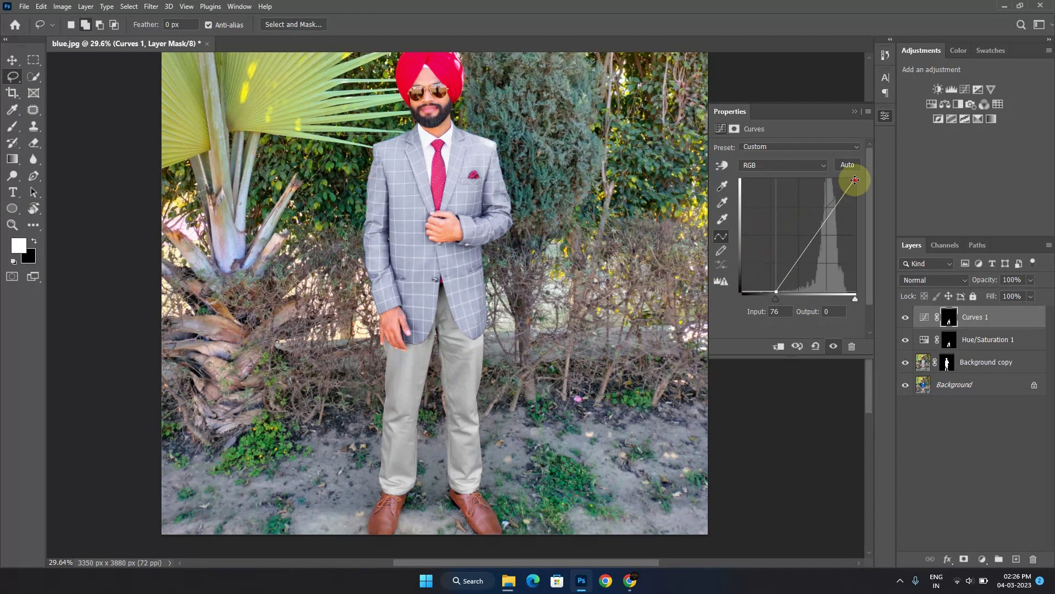
drag(855, 180, 876, 262)
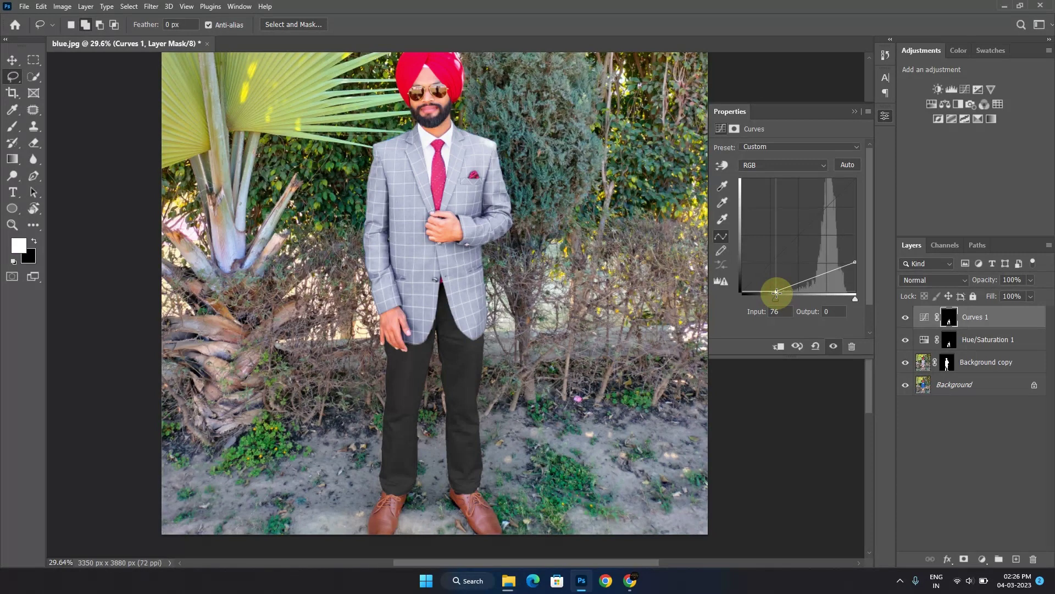
drag(776, 293, 805, 303)
Step: Group the Curves, Hue/Saturation and Background copy layers together
scroll(524, 302, down, 4)
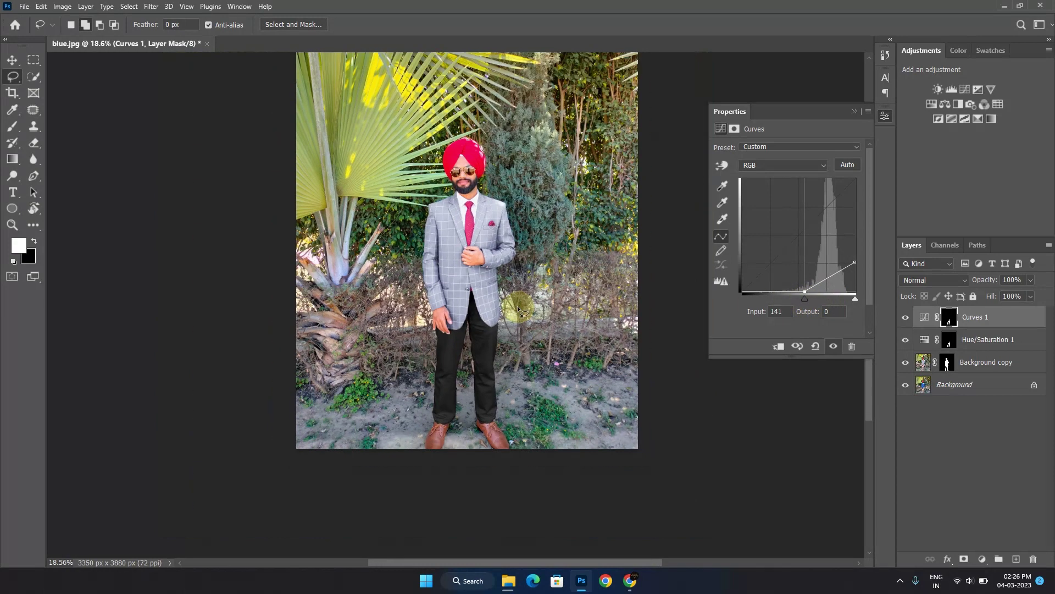
drag(558, 283, 543, 292)
scroll(543, 293, up, 2)
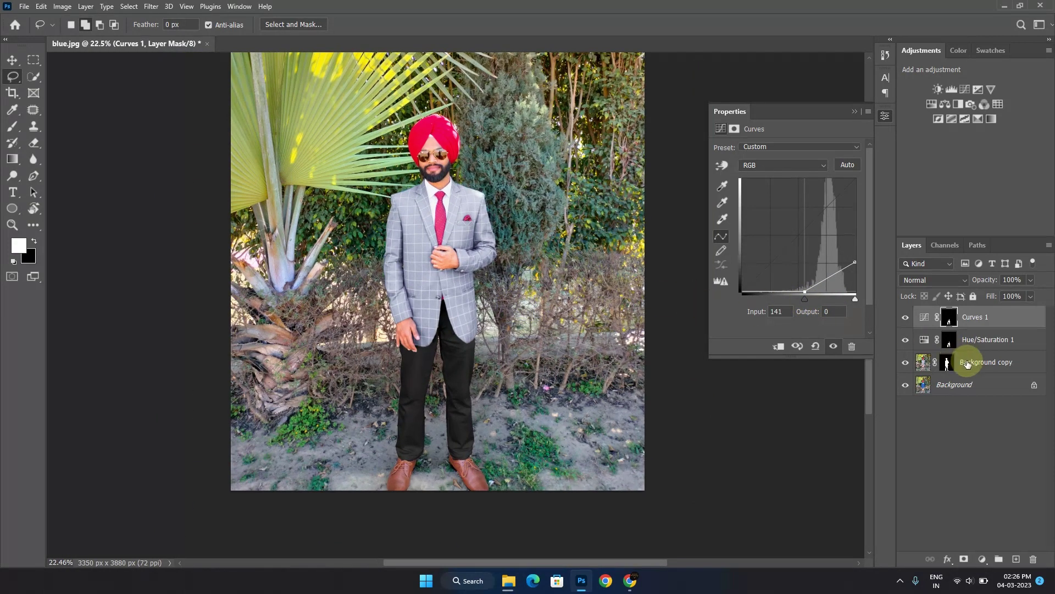
shift+click(969, 362)
key(ctrl+g)
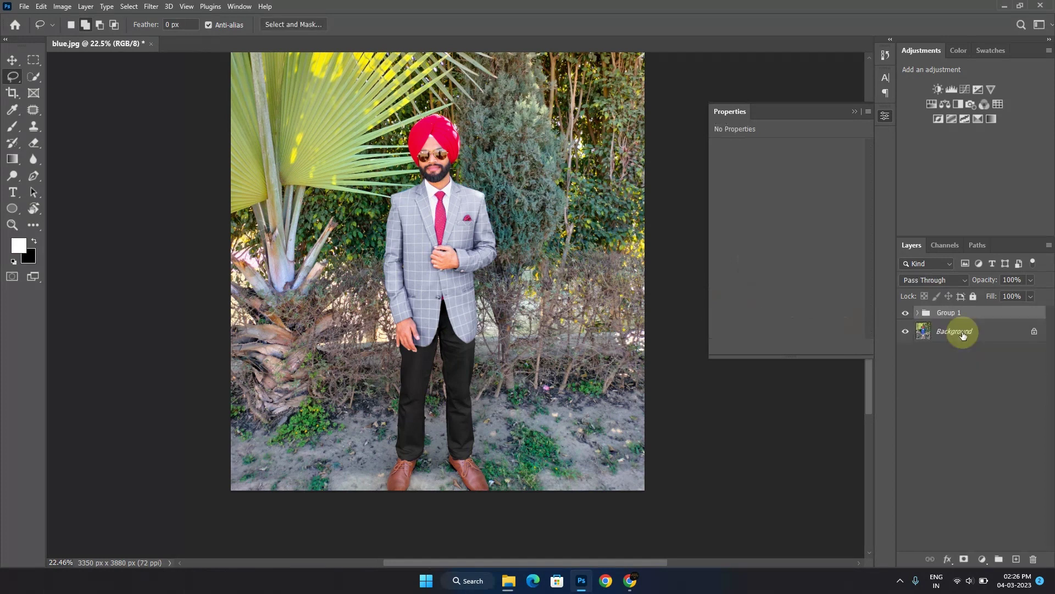
Step: Toggle the layer group's visibility to compare the original outfit with the recoloured one
click(905, 313)
click(906, 313)
click(906, 313)
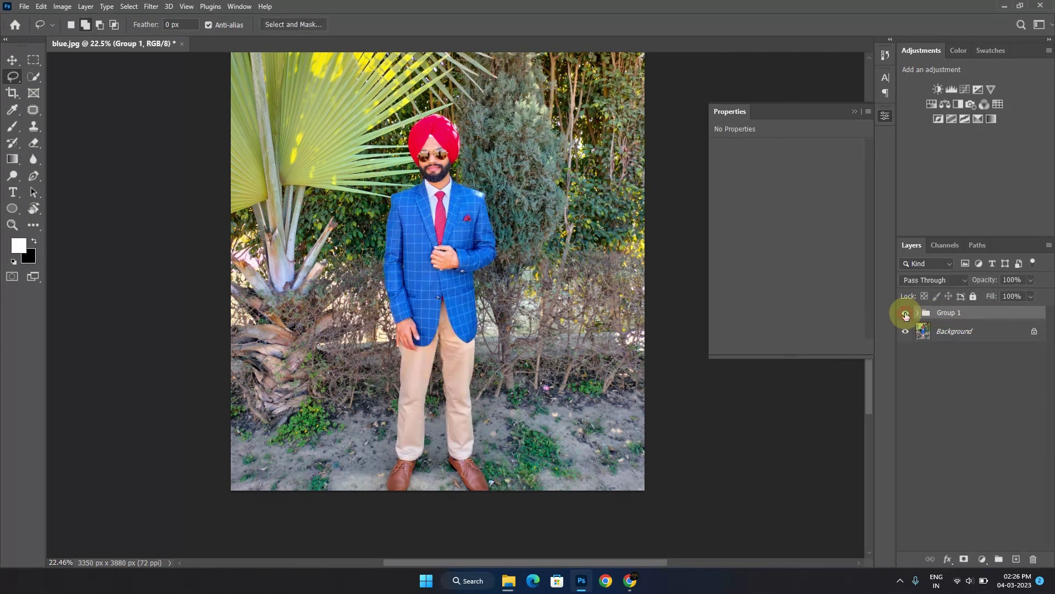
click(906, 313)
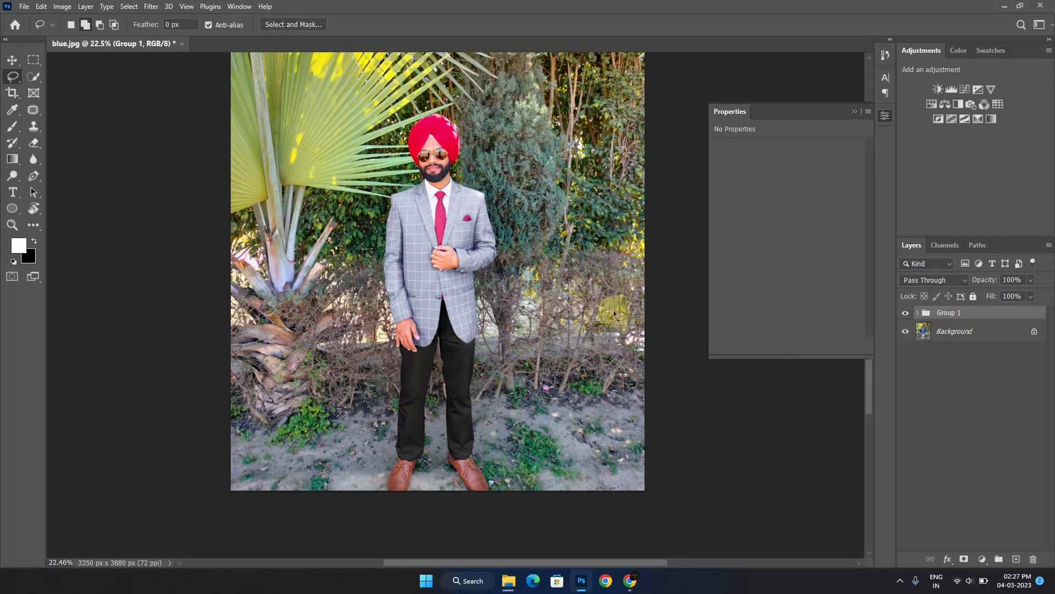